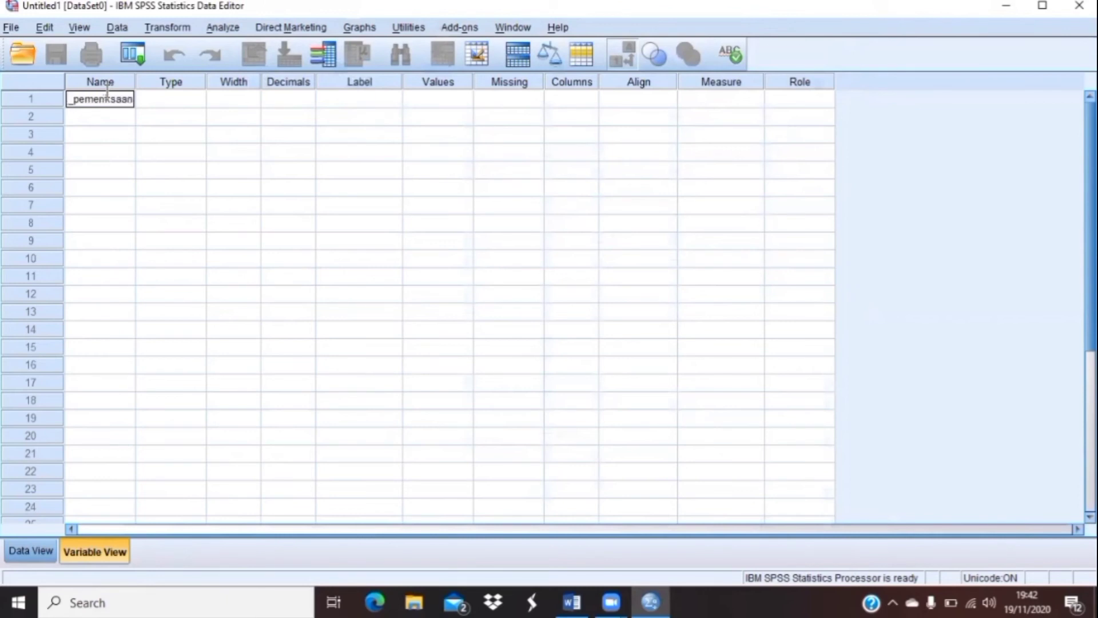
- Define the variables Hasil_pemeriksaan and Nama_alat in the first two rows, keeping their default numeric settings
key("Return")
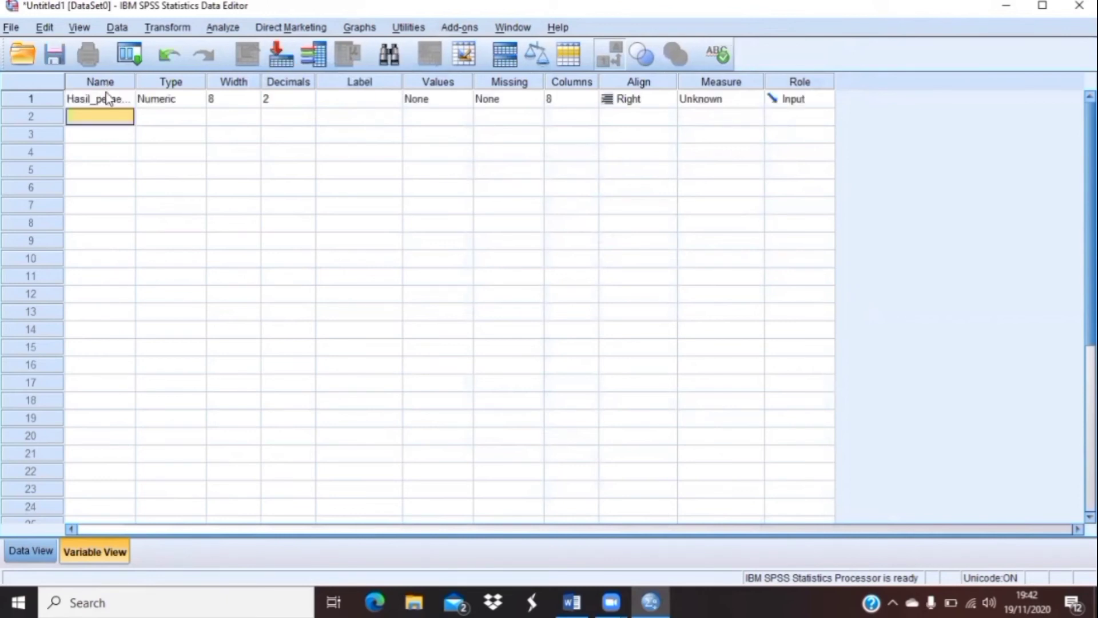
left_click(572, 601)
left_click(572, 600)
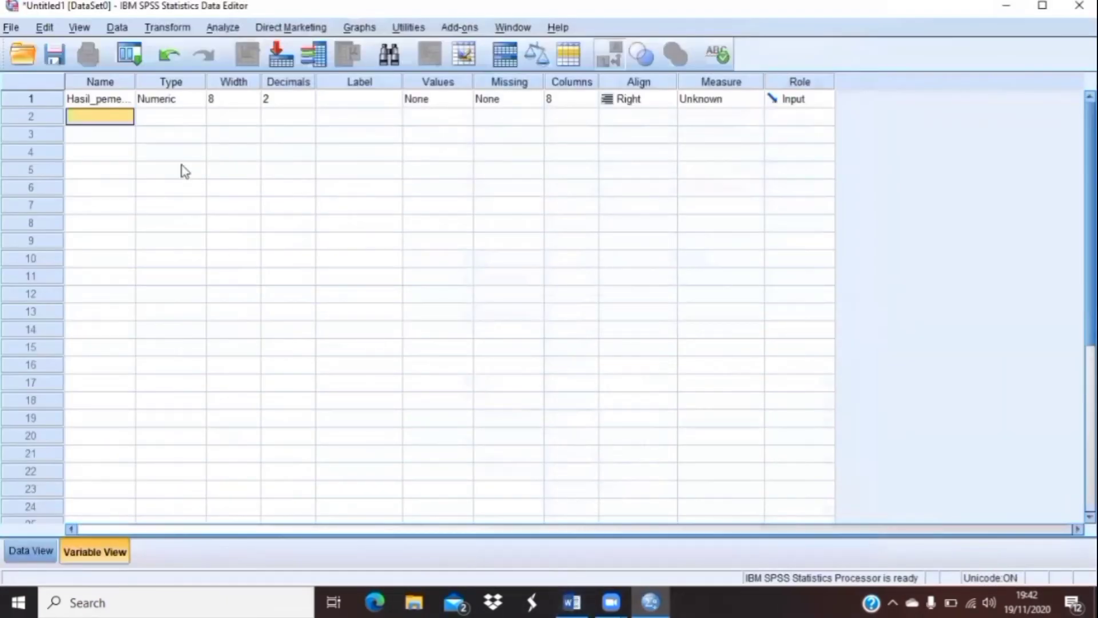
type("Nama_alat")
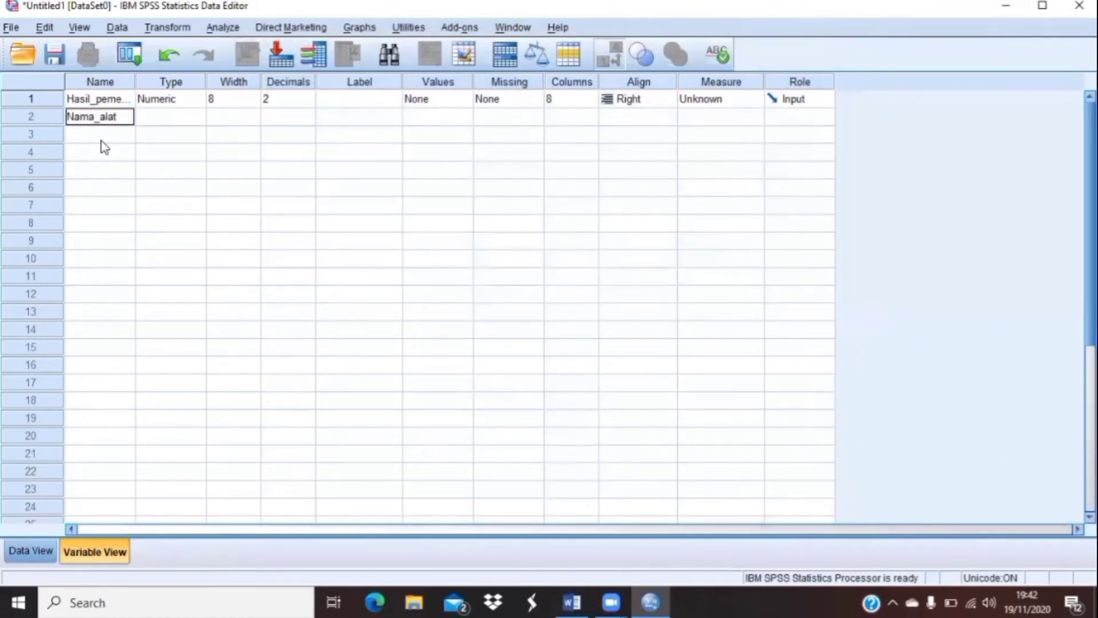
key("Tab")
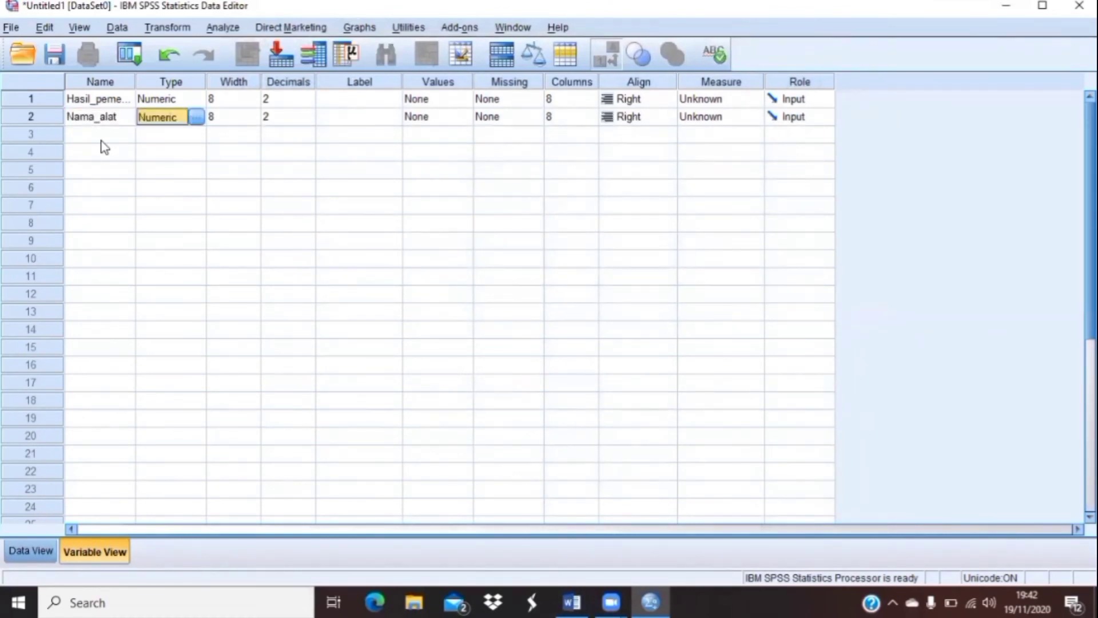
key("Tab")
key("Tab")
key("Tab")
key("Tab")
key("Tab")
key("Tab")
key("Tab")
key("Tab")
key("Tab")
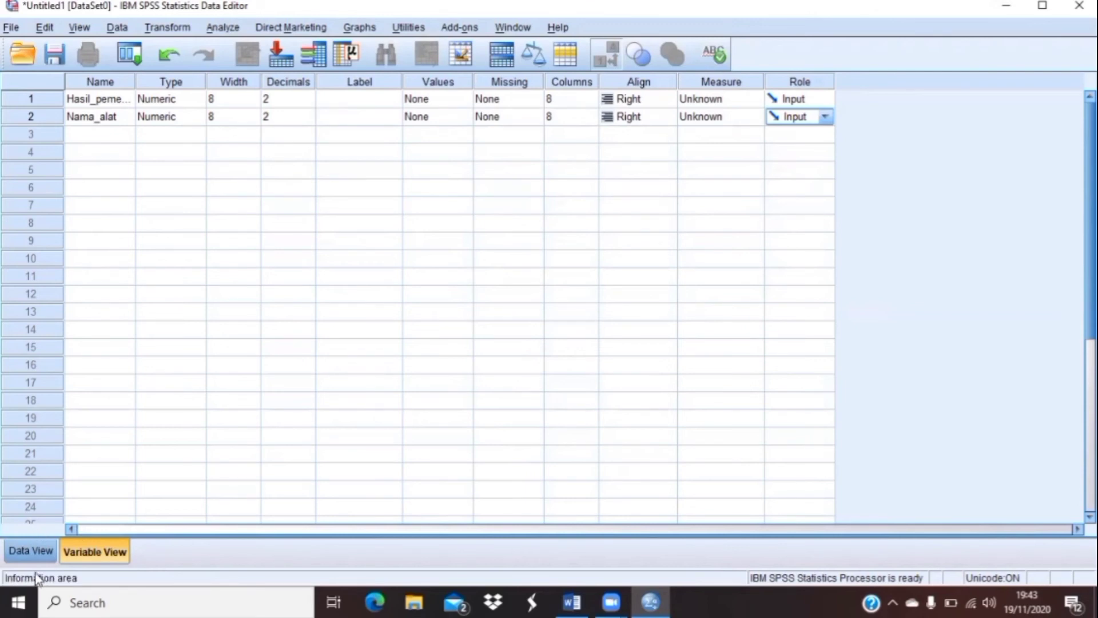
- Copy the 21 Hasil Periksaan values from the Word document's table into the Hasil_pemeriksaan data column in SPSS, starting at row 1
left_click(35, 550)
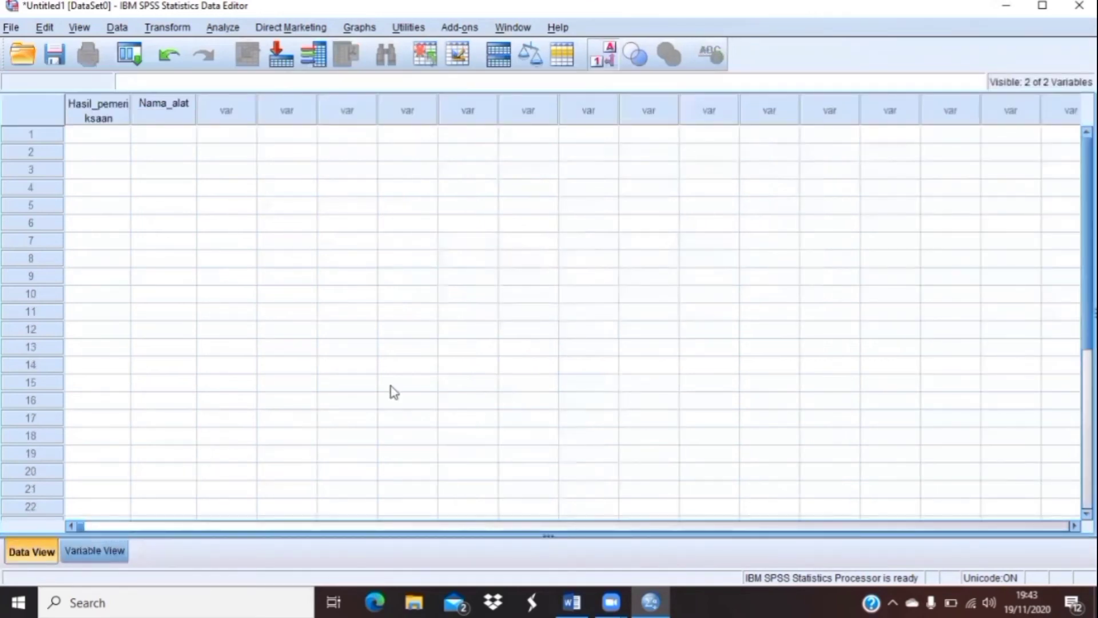
left_click(571, 602)
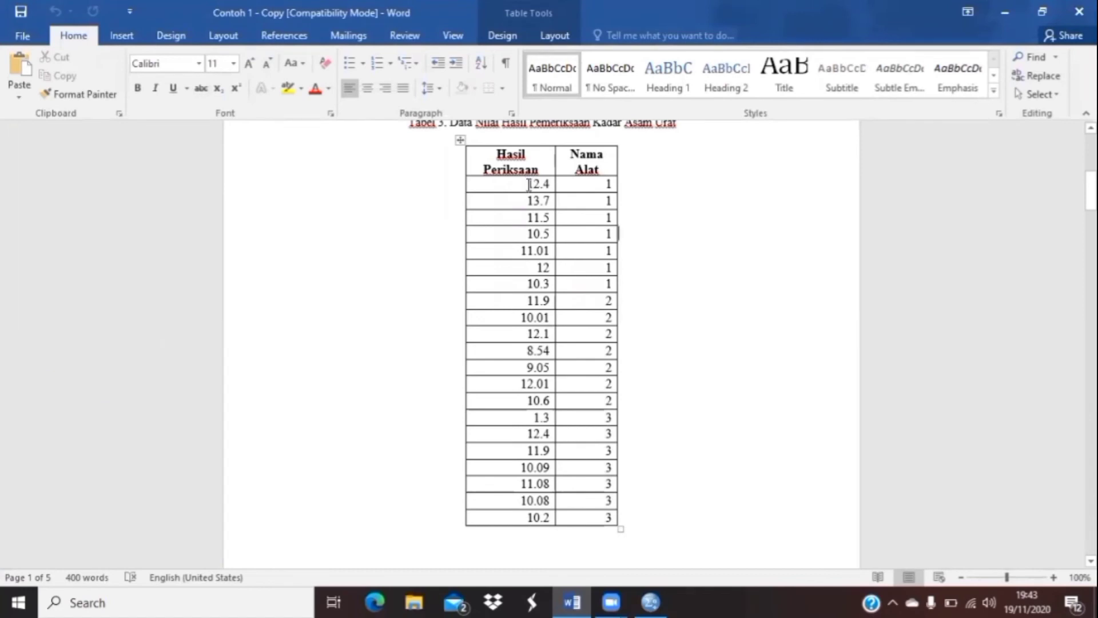
mouse_move(529, 184)
left_mouse_down()
mouse_move(559, 284)
mouse_move(531, 300)
mouse_move(523, 499)
mouse_move(554, 561)
mouse_move(499, 475)
mouse_move(530, 444)
left_mouse_up()
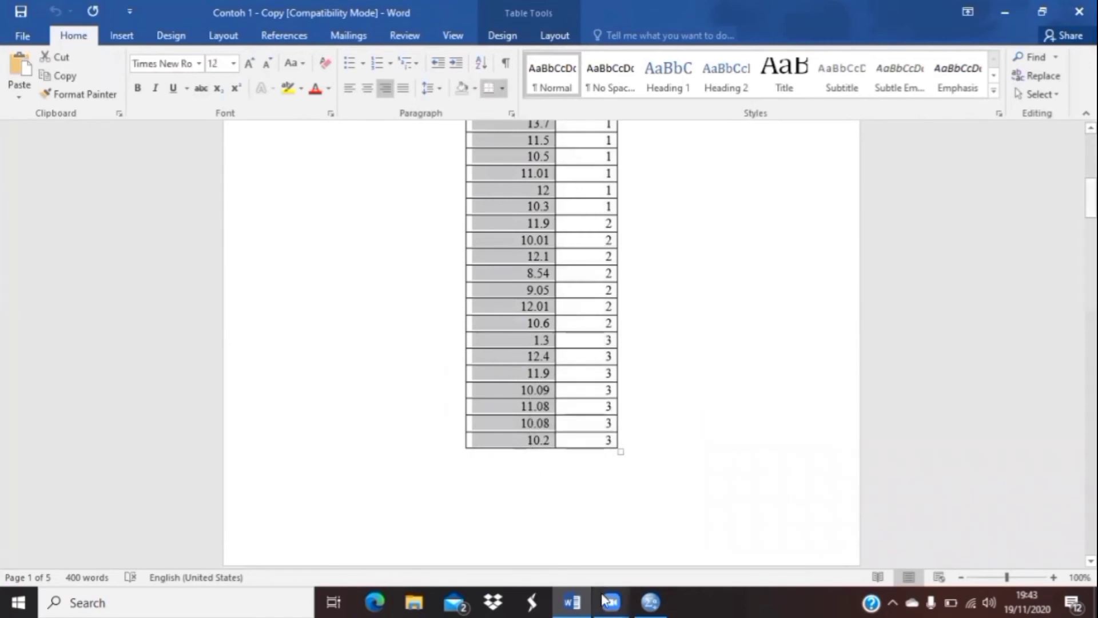
left_click(657, 600)
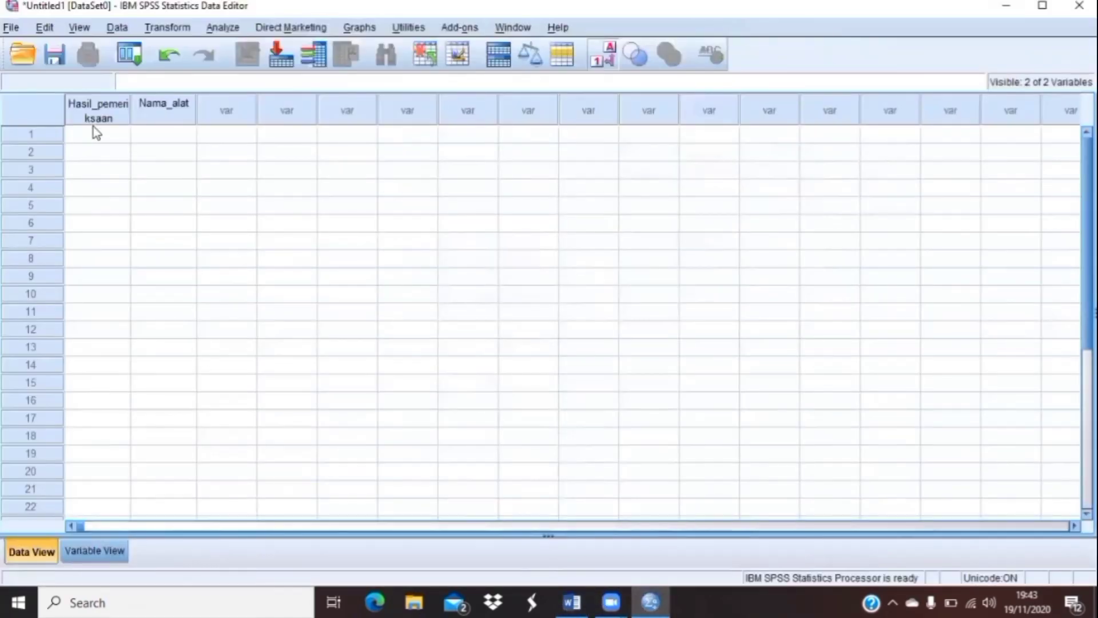
left_click(96, 133)
type("12.40 13.70 11.50 10.50 11.01 12.00 10.30 11.90 10.01 12.10 8.54 9.05 12.01 10.60 1.30 12.40 11.90 10.09 11.08 10.08 10.20")
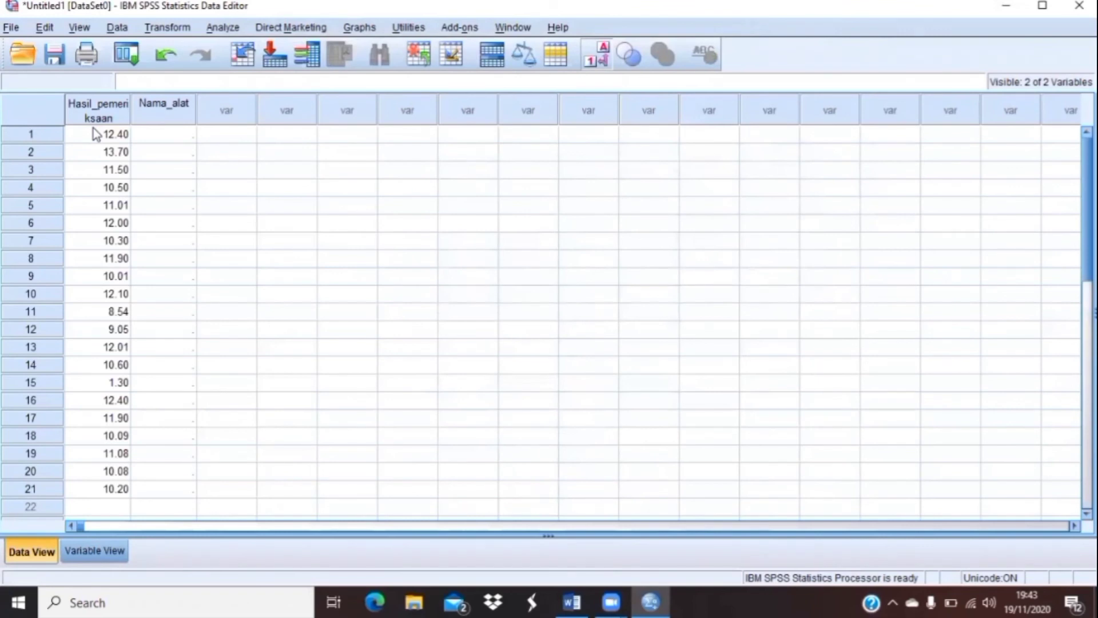
- Copy the Nama Alat codes 1 to 3 from the Word table into the Nama_alat data column in SPSS, starting at row 1
left_click(571, 601)
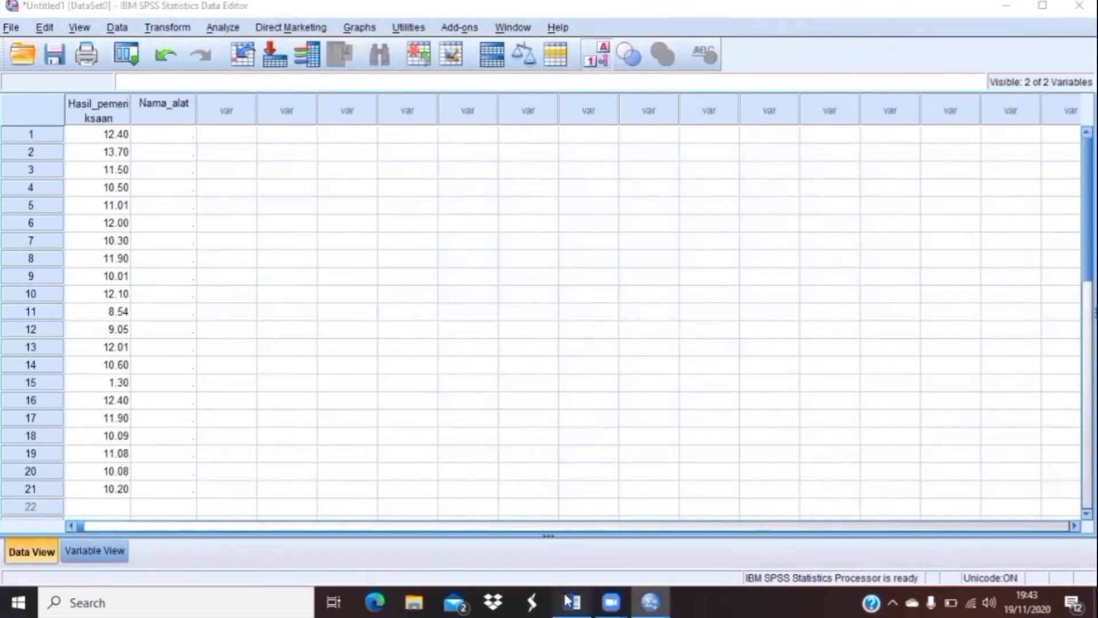
key("Up")
key("Up")
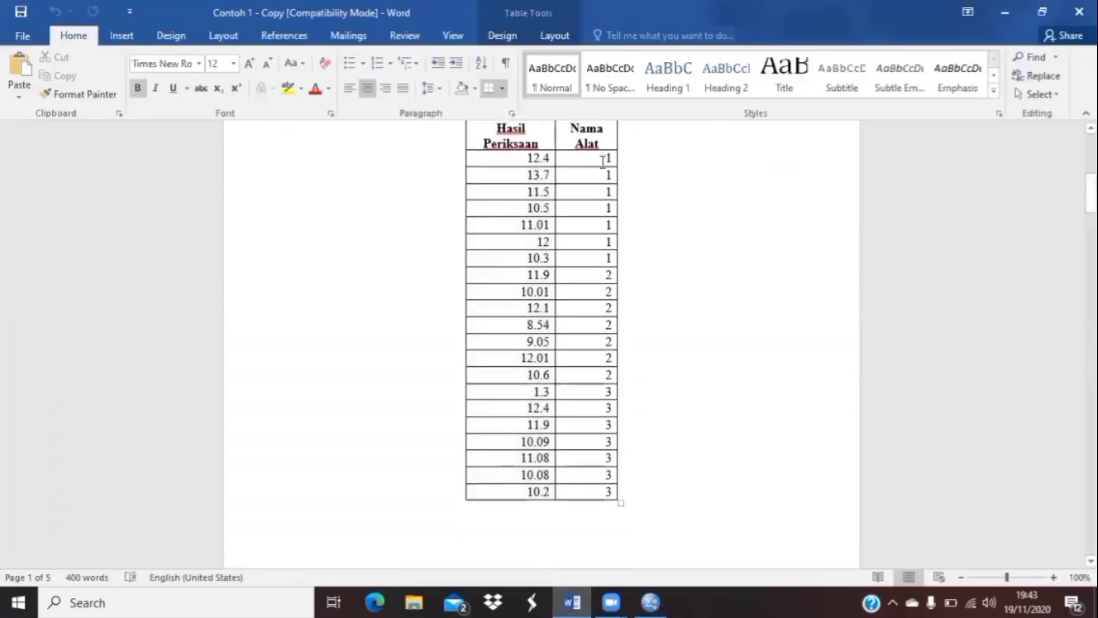
left_click_drag(604, 156, 613, 495)
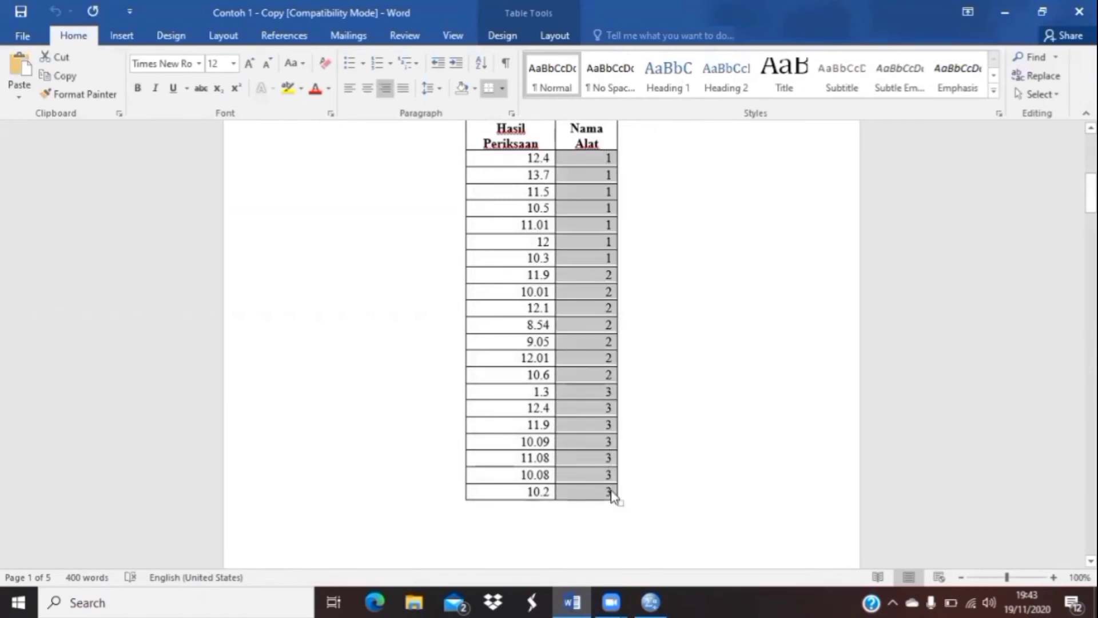
left_click(650, 602)
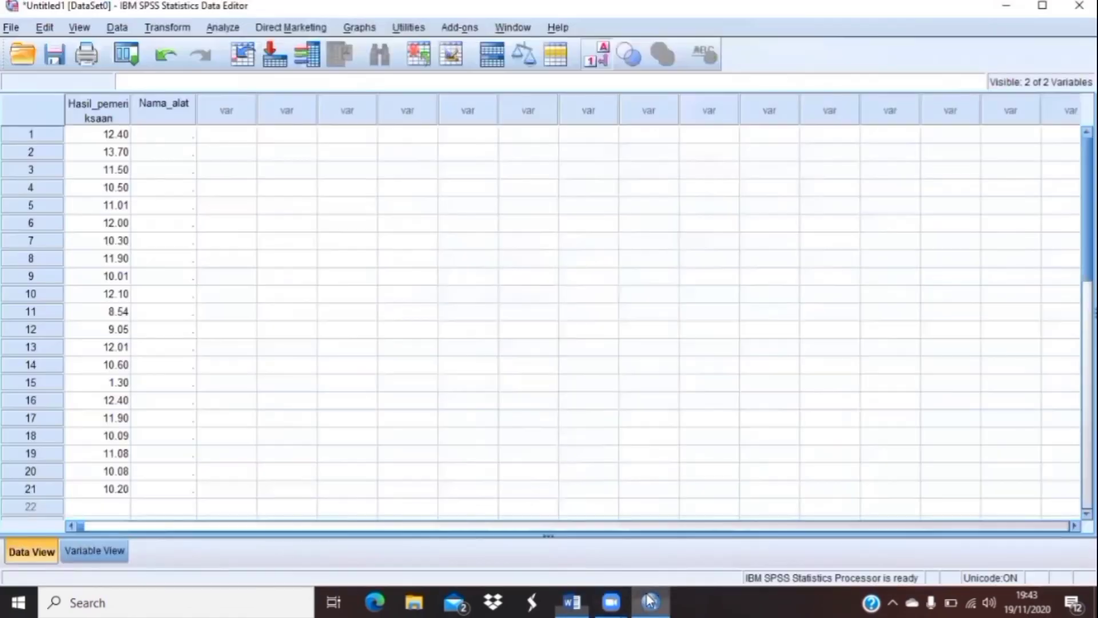
left_click(176, 131)
type("1.00 1.00 1.00 1.00 1.00 1.00 1.00 2.00 2.00 2.00 2.00 2.00 2.00 2.00 3.00 3.00 3.00 3.00 3.00 3.00 3.00")
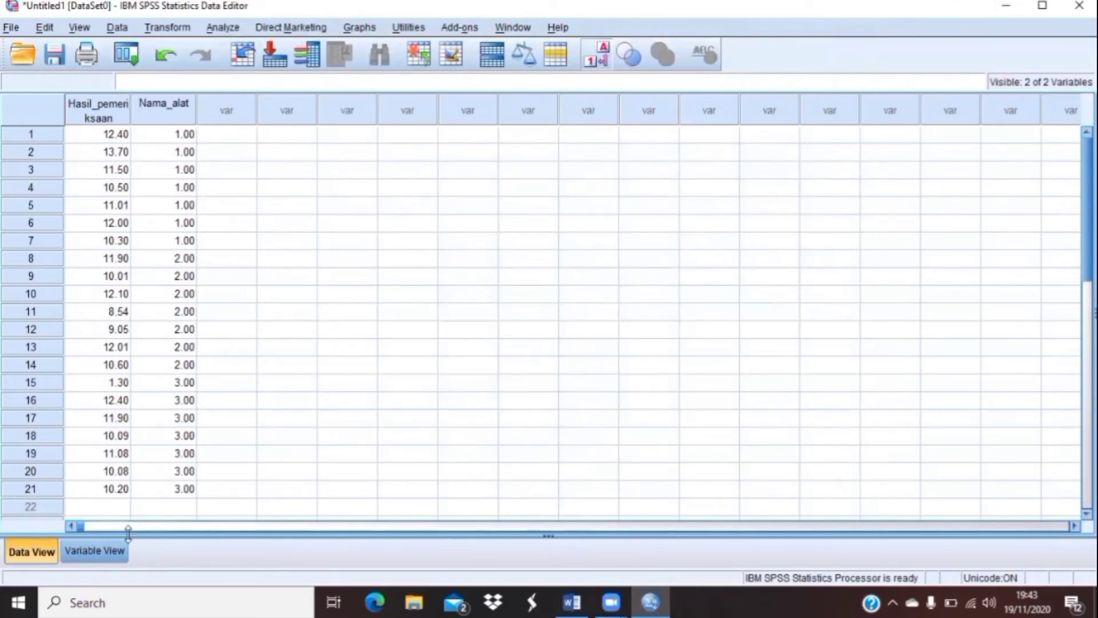
- Open the value labels of the Nama_alat variable and add the label Merk A for value 1
left_click(119, 551)
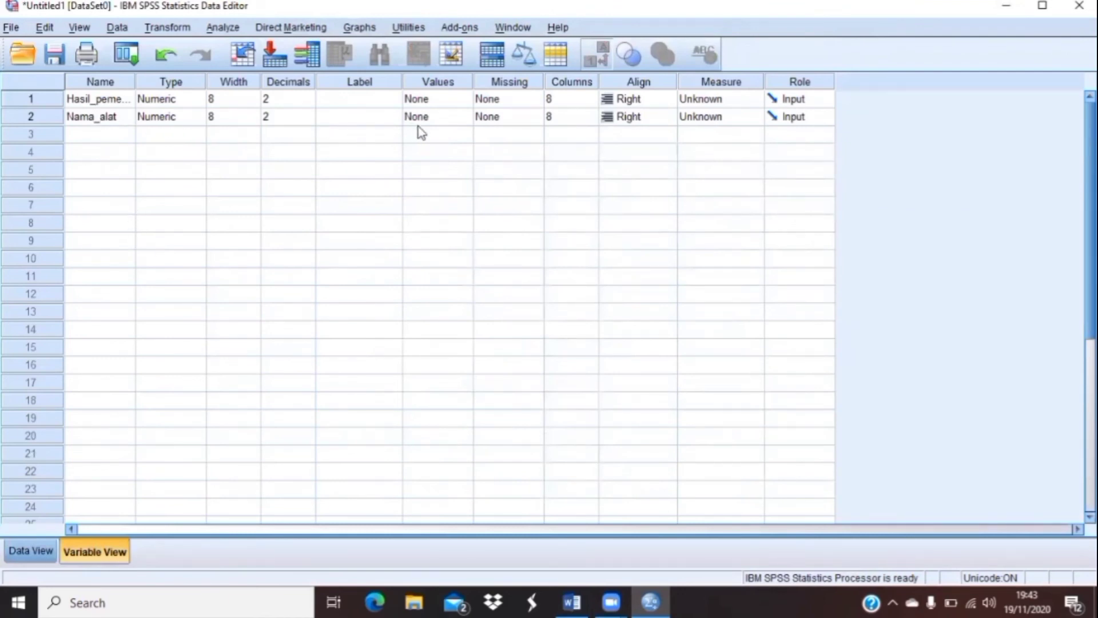
left_click(443, 120)
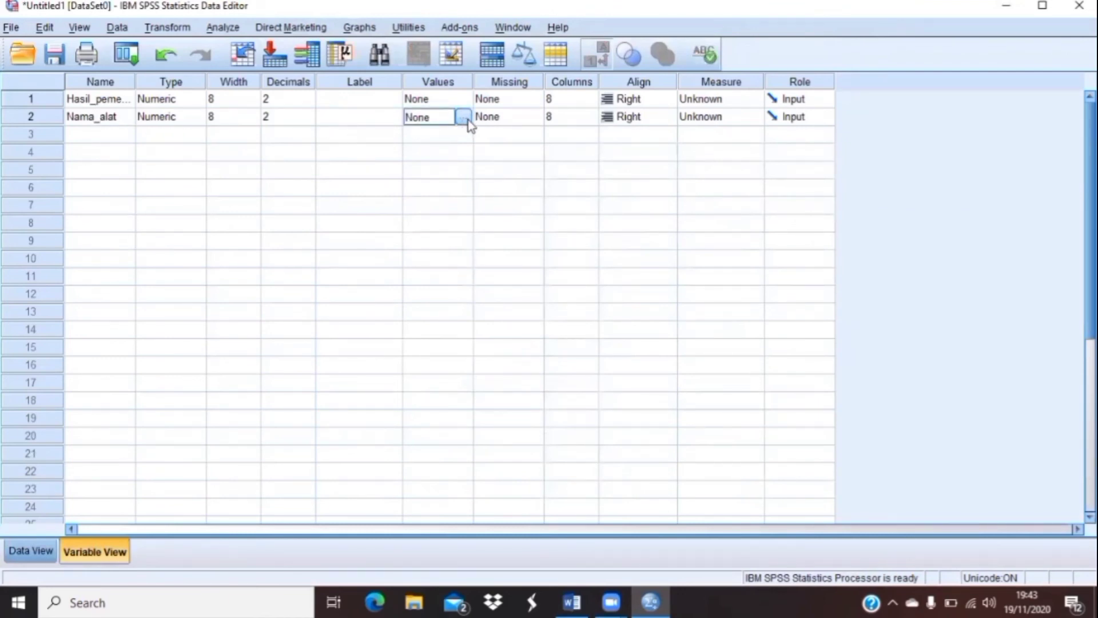
left_click(464, 118)
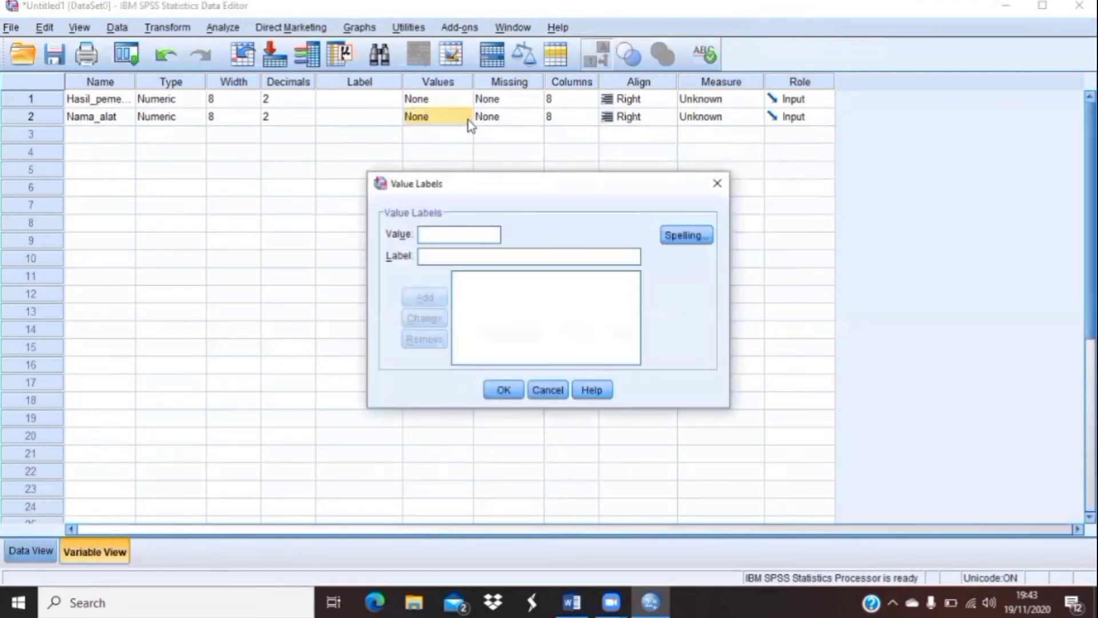
type("1Merk A")
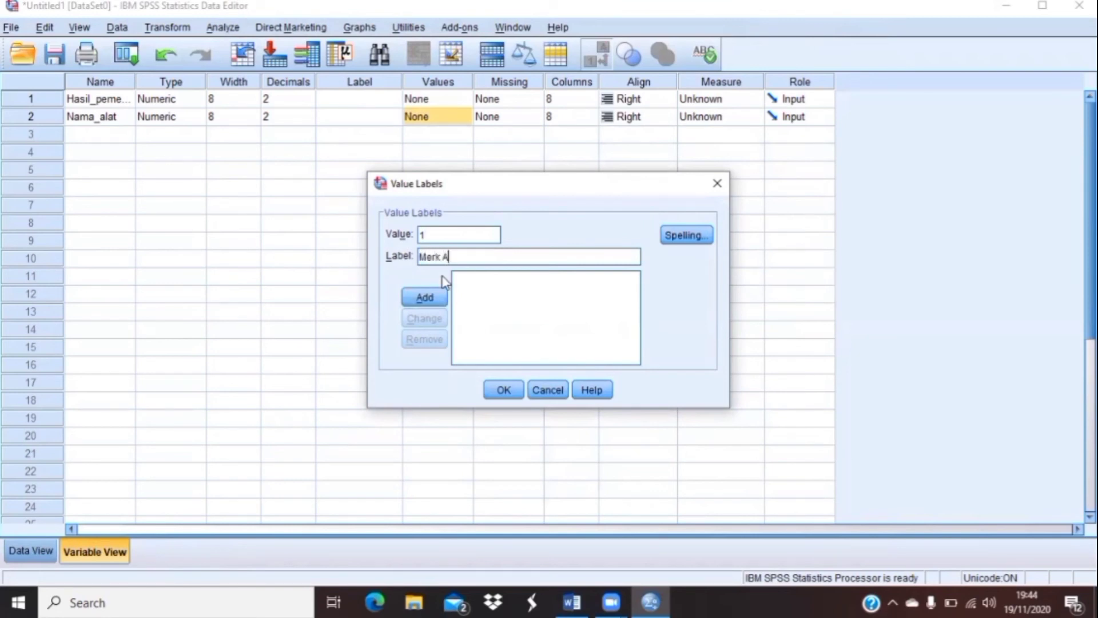
left_click(434, 294)
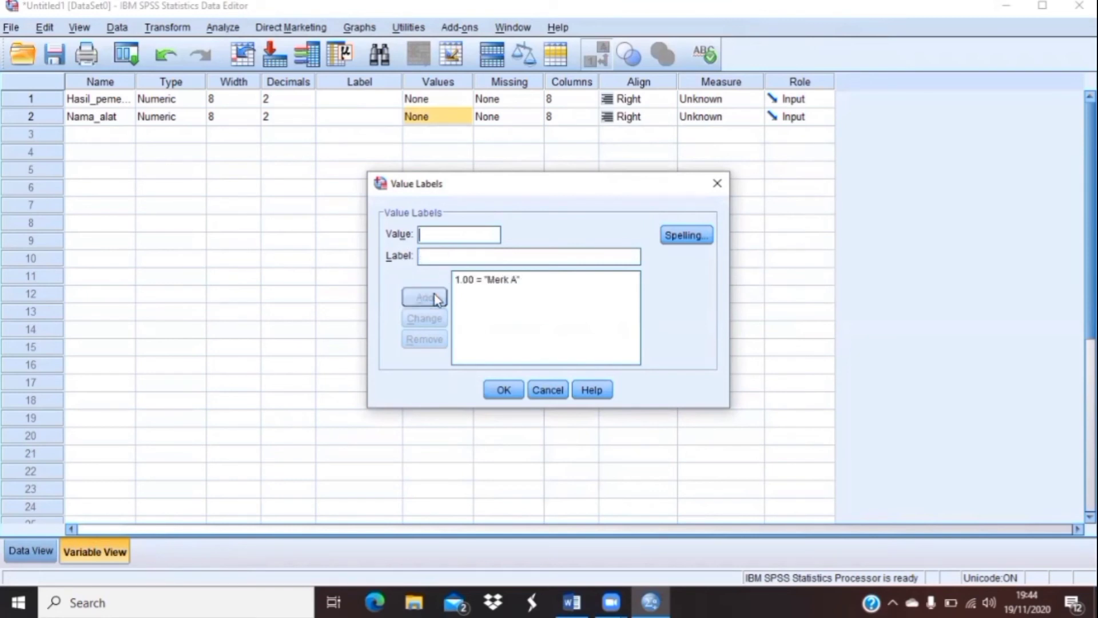
- Add the value labels 2 = Merk B and 3 = Merk C for Nama_alat and apply them
type("2")
left_click(443, 255)
type("Mer")
left_click(424, 297)
type("3")
left_click(435, 258)
type("M")
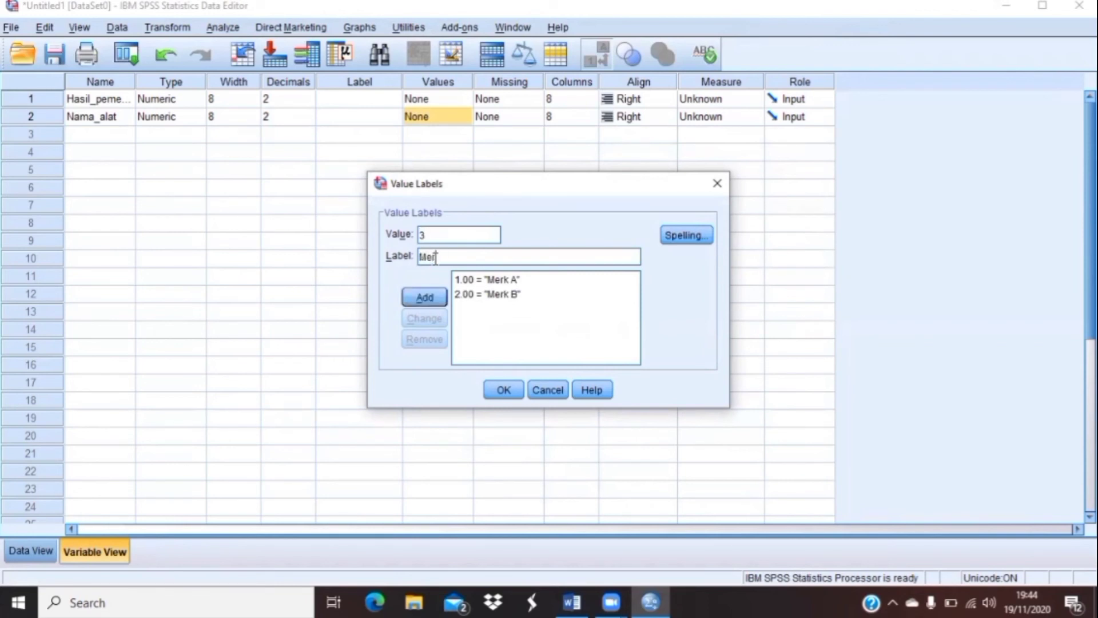
left_click(423, 296)
left_click(503, 390)
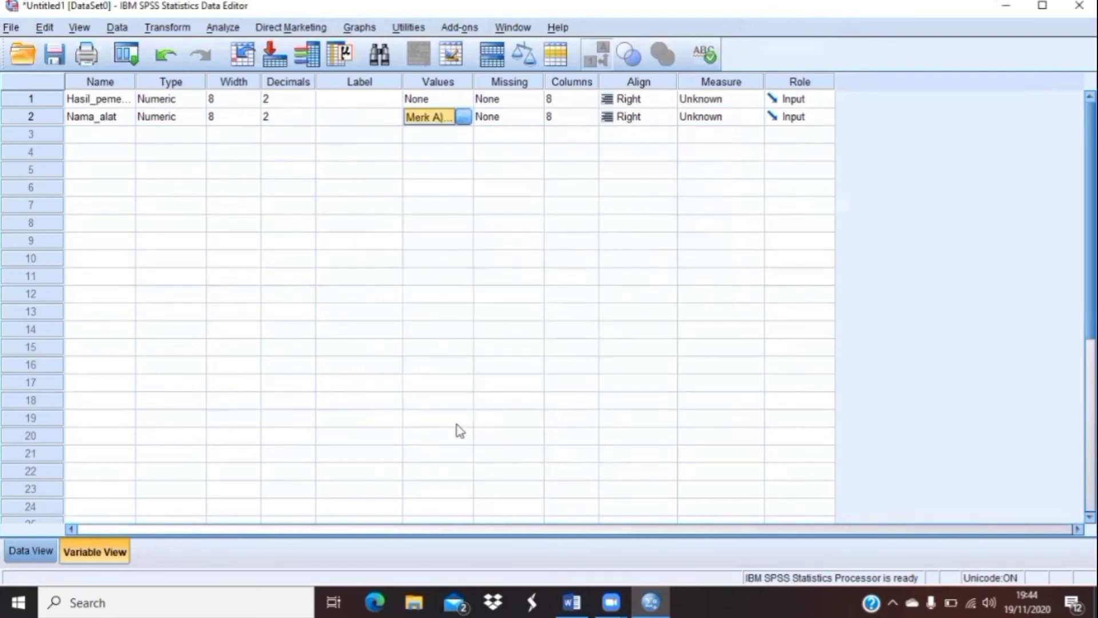
- Set up a One-Way ANOVA with Hasil_pemeriksaan as the dependent variable and Nama_alat as the factor
left_click(31, 551)
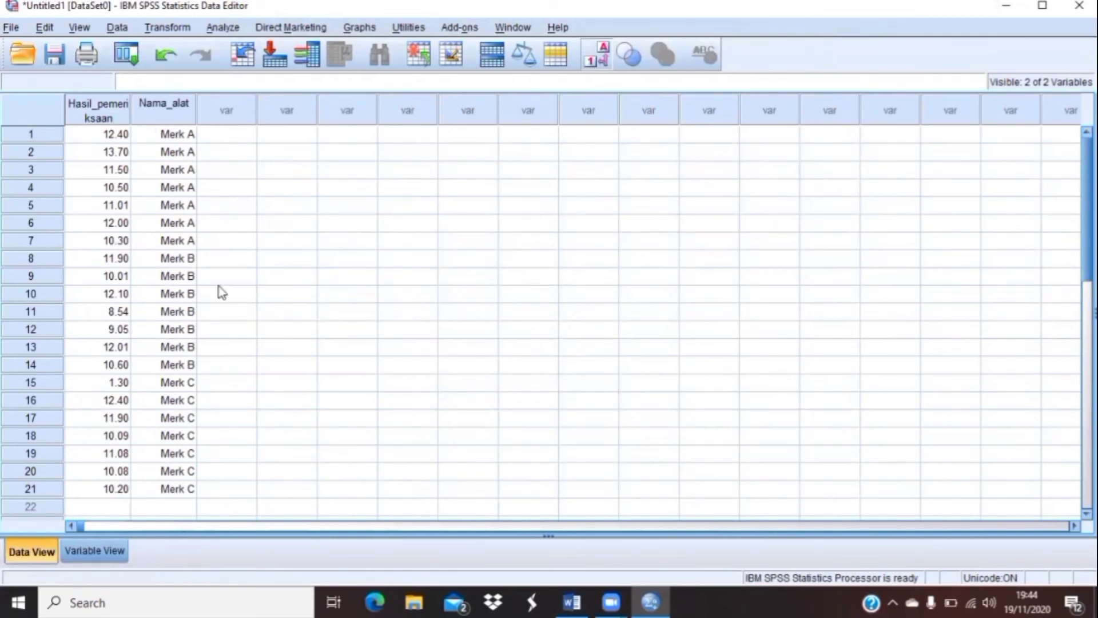
left_click(231, 29)
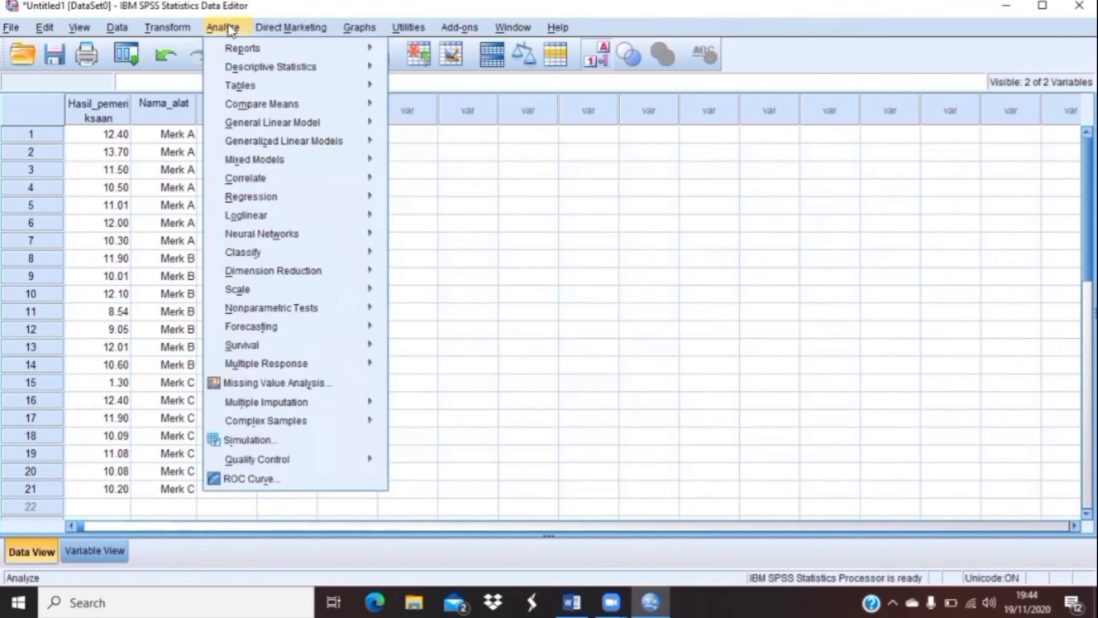
mouse_move(258, 109)
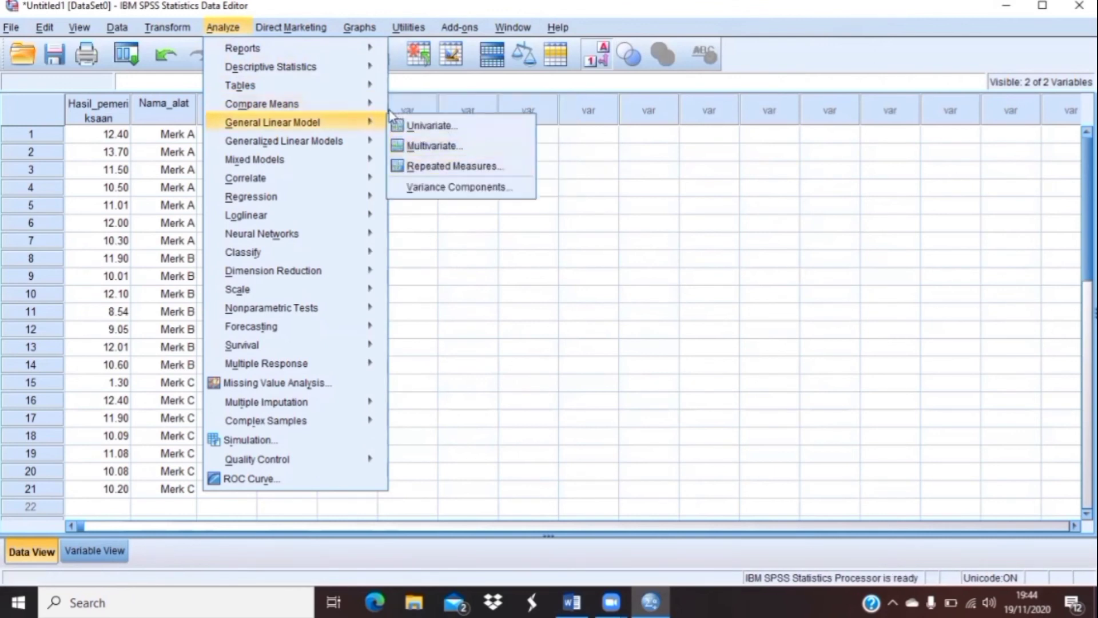
left_click(453, 187)
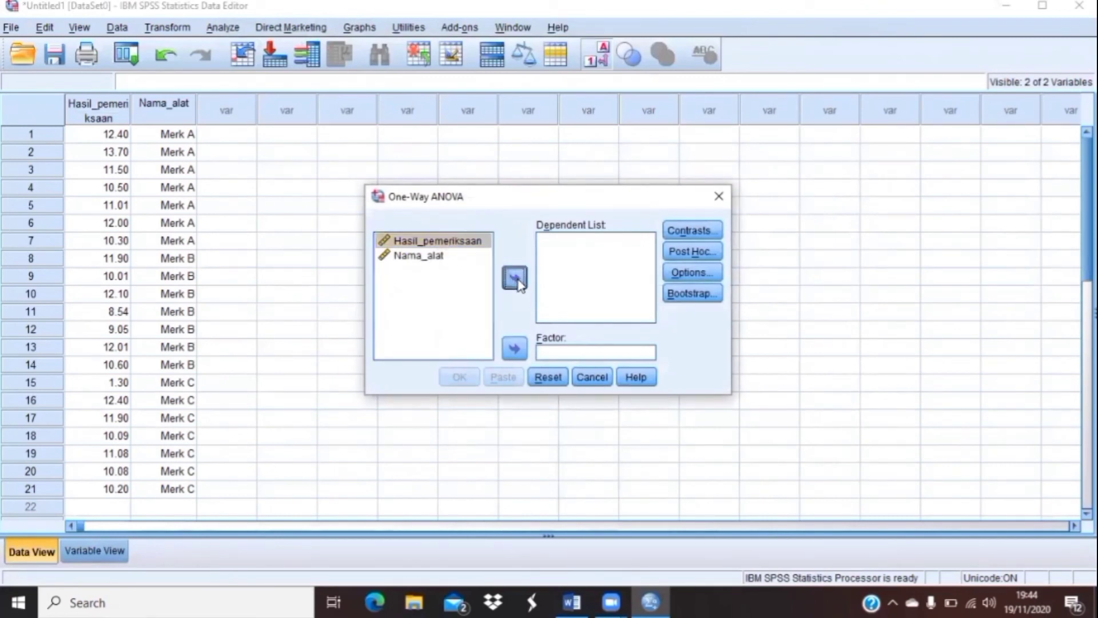
left_click(516, 279)
left_click(439, 246)
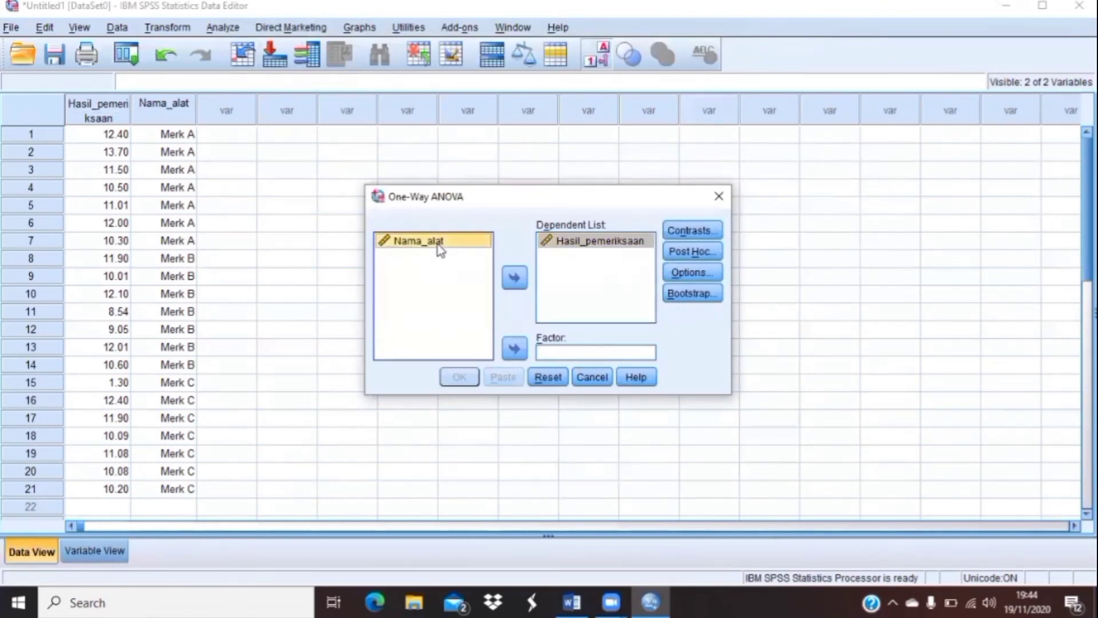
left_click(514, 349)
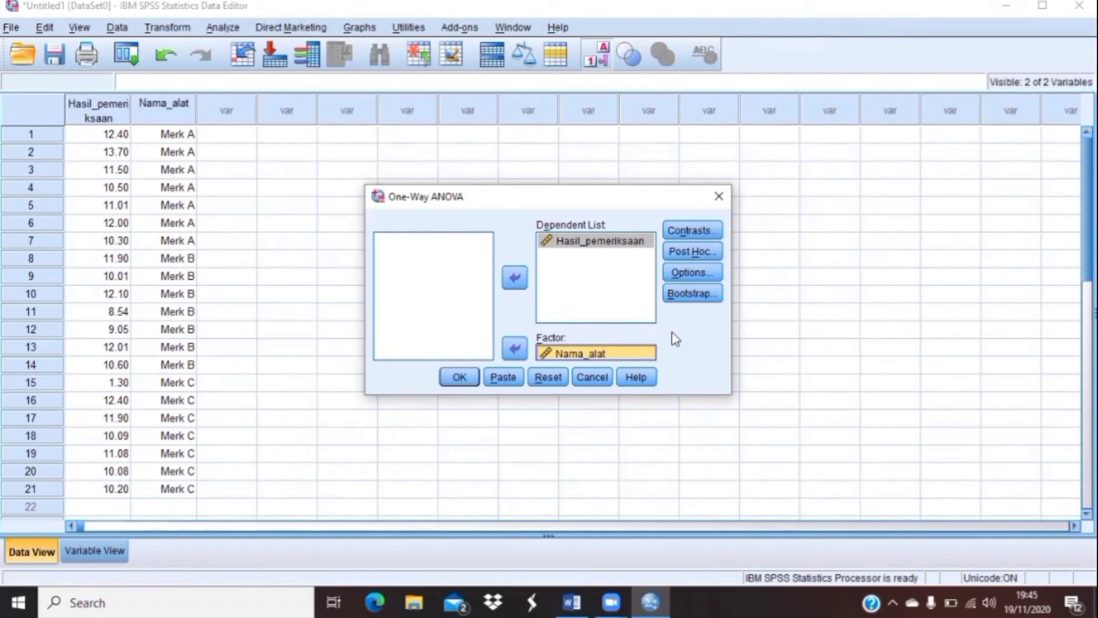
- Include the homogeneity of variance test in the One-Way ANOVA options and run the analysis
left_click(704, 272)
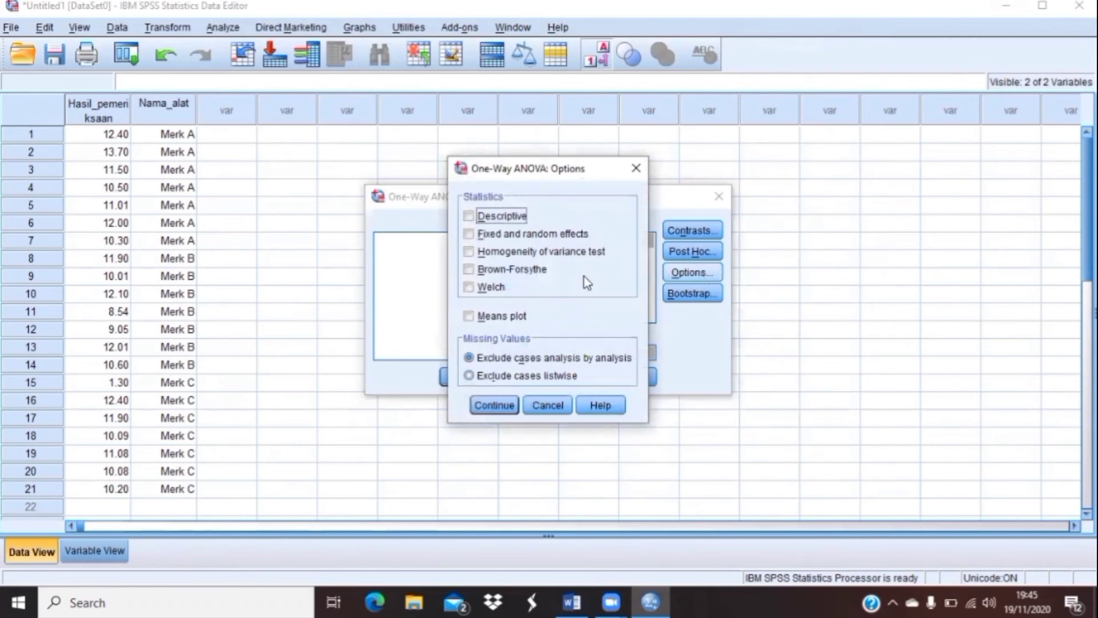
left_click(469, 251)
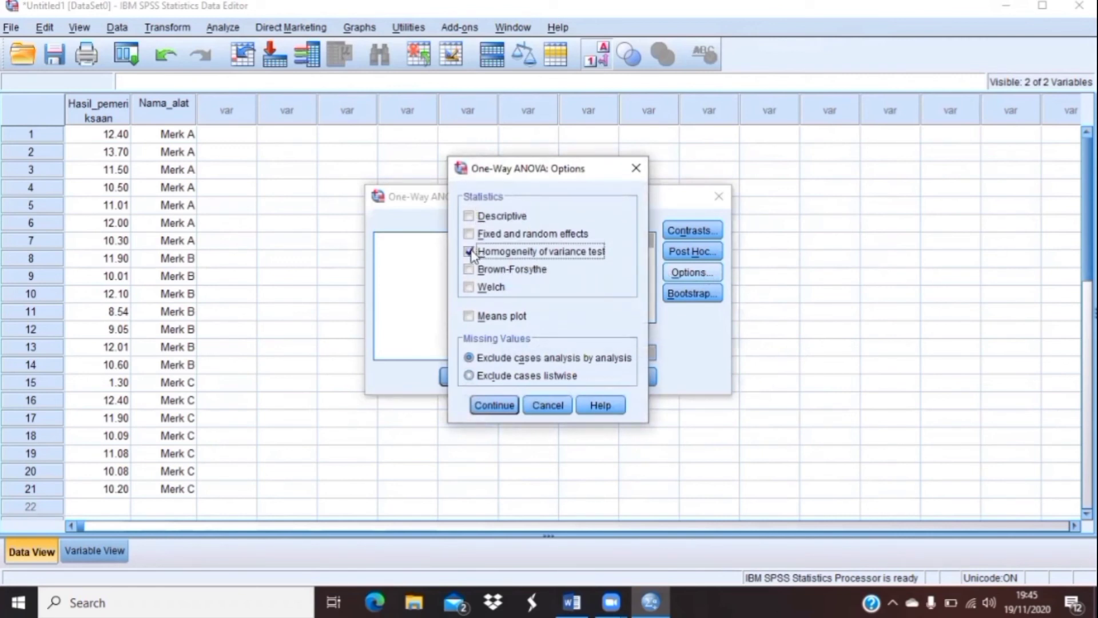
left_click(504, 406)
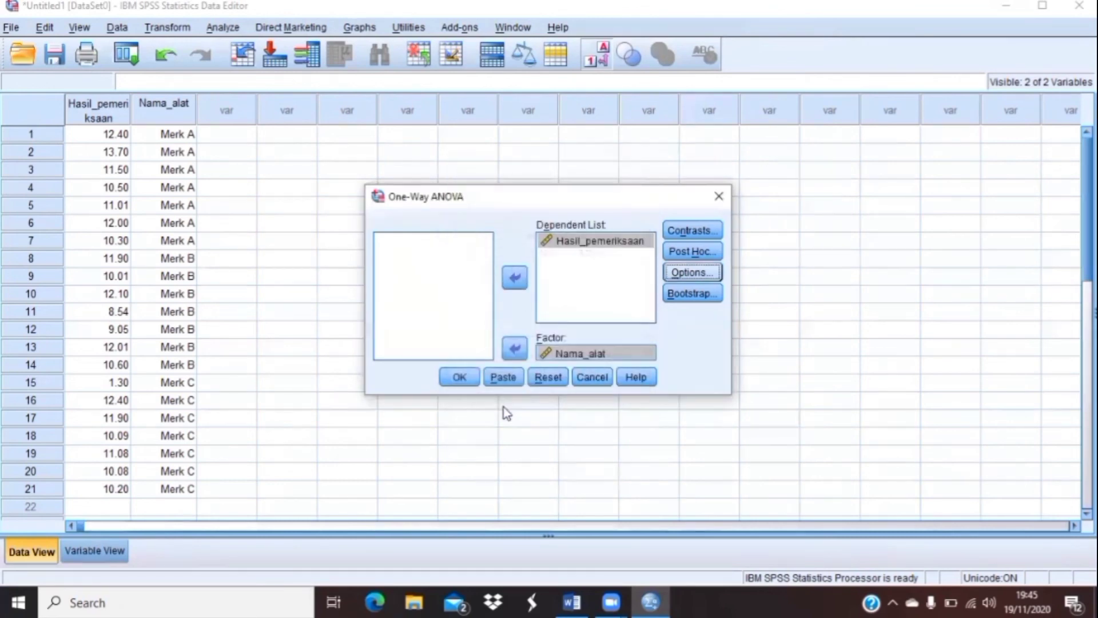
left_click(458, 377)
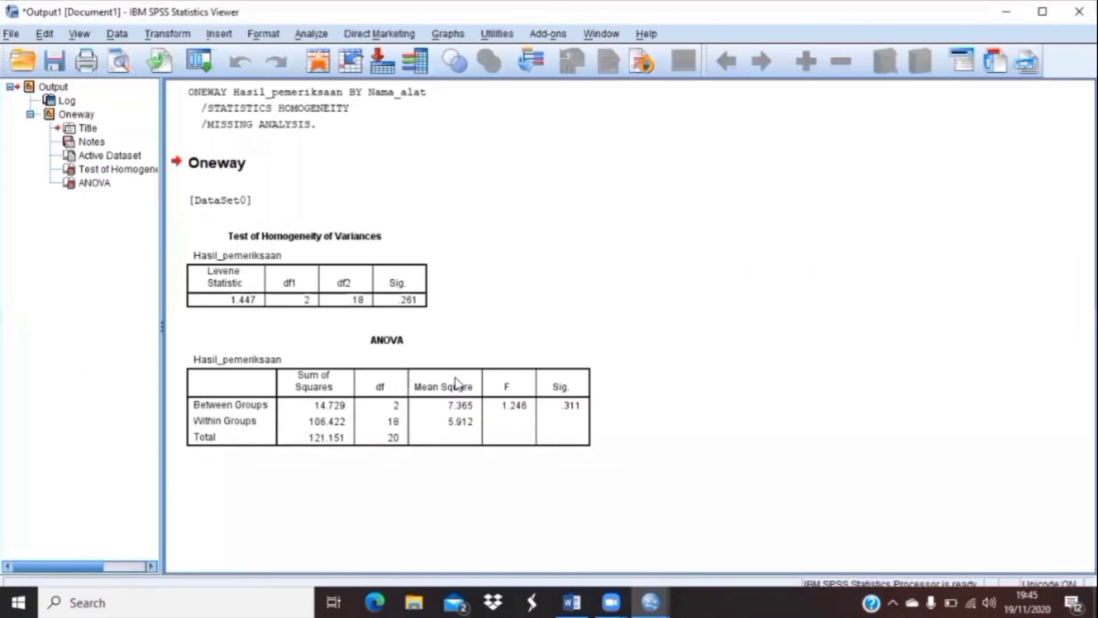
left_click(280, 286)
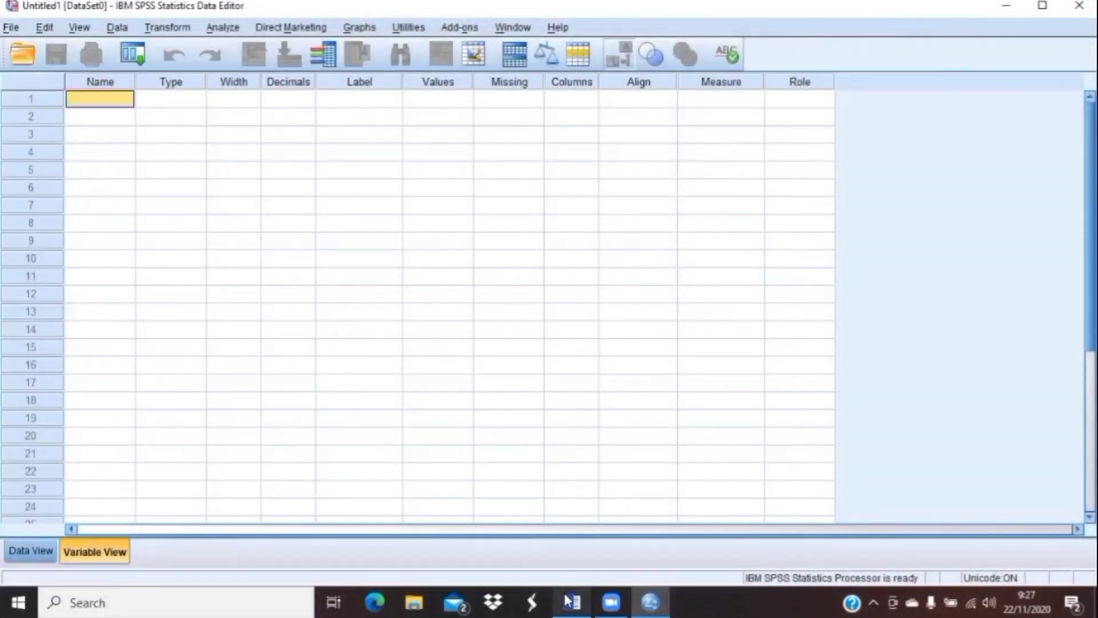
- Check the column headings of the Contoh 2 table in Word and define the variables Nilai and Sekolah in SPSS
left_click(568, 600)
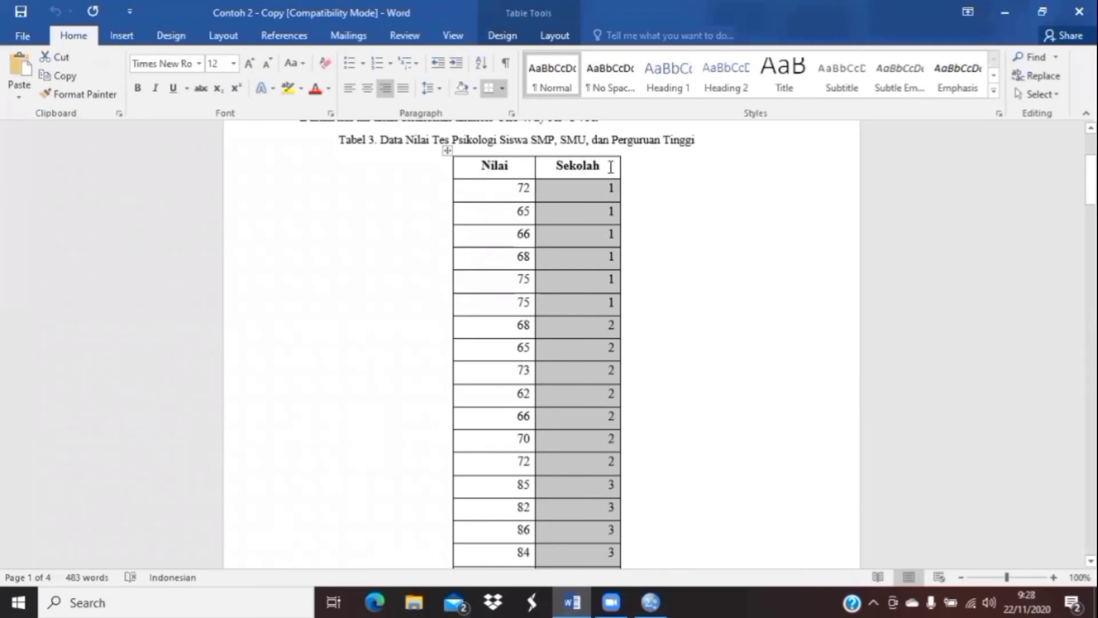
left_click(650, 601)
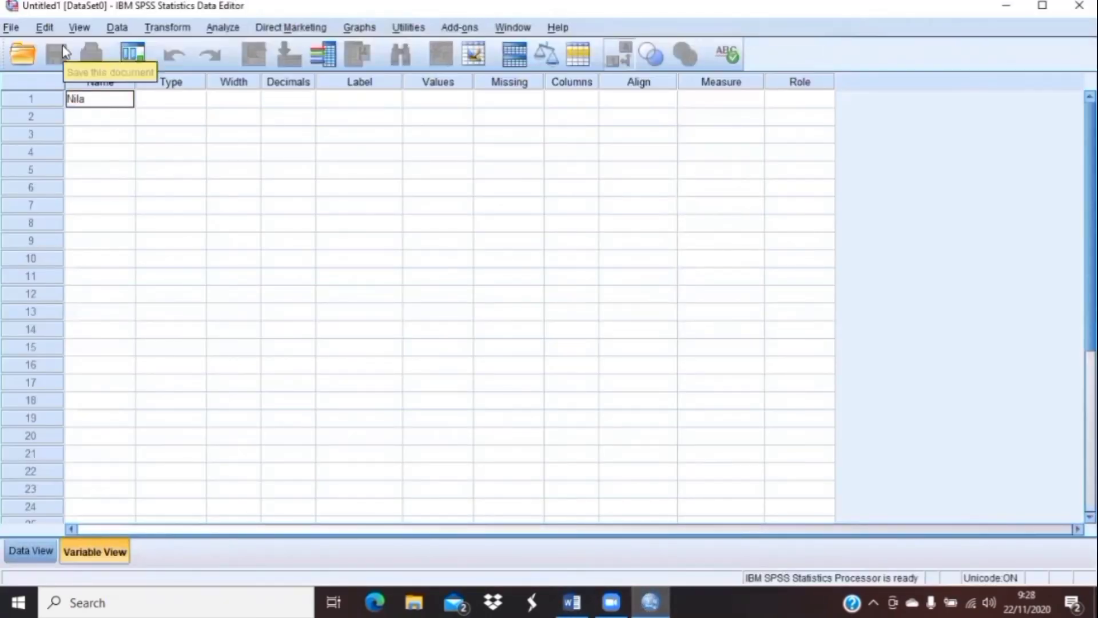
left_click(98, 116)
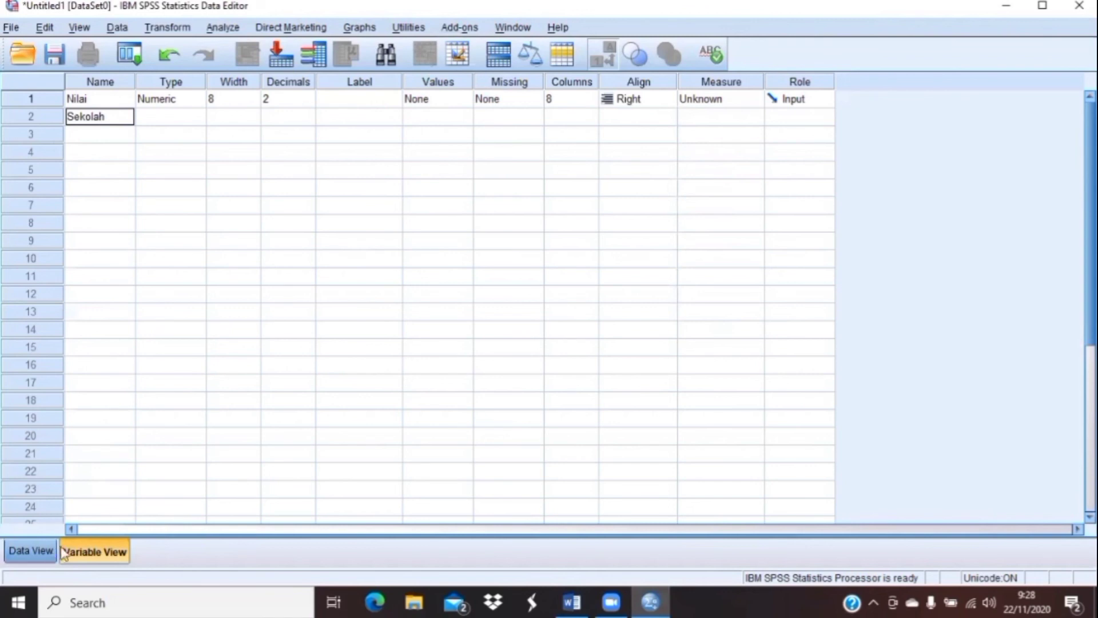
- Copy all Nilai scores from the Word table into the Nilai column of the SPSS data sheet, starting at row 1
left_click(43, 551)
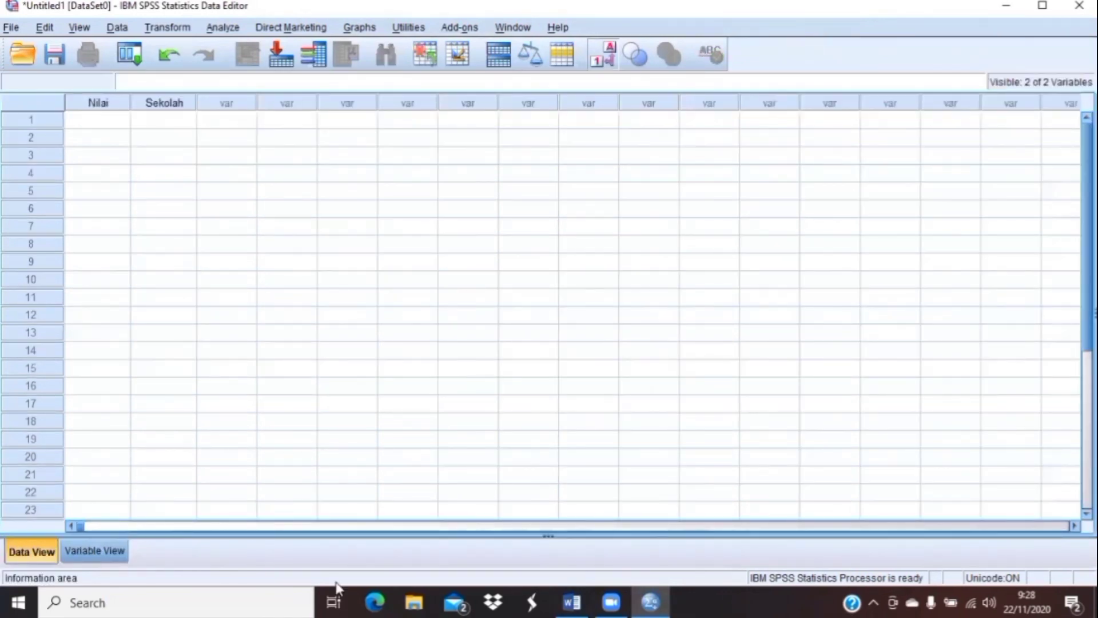
left_click(571, 602)
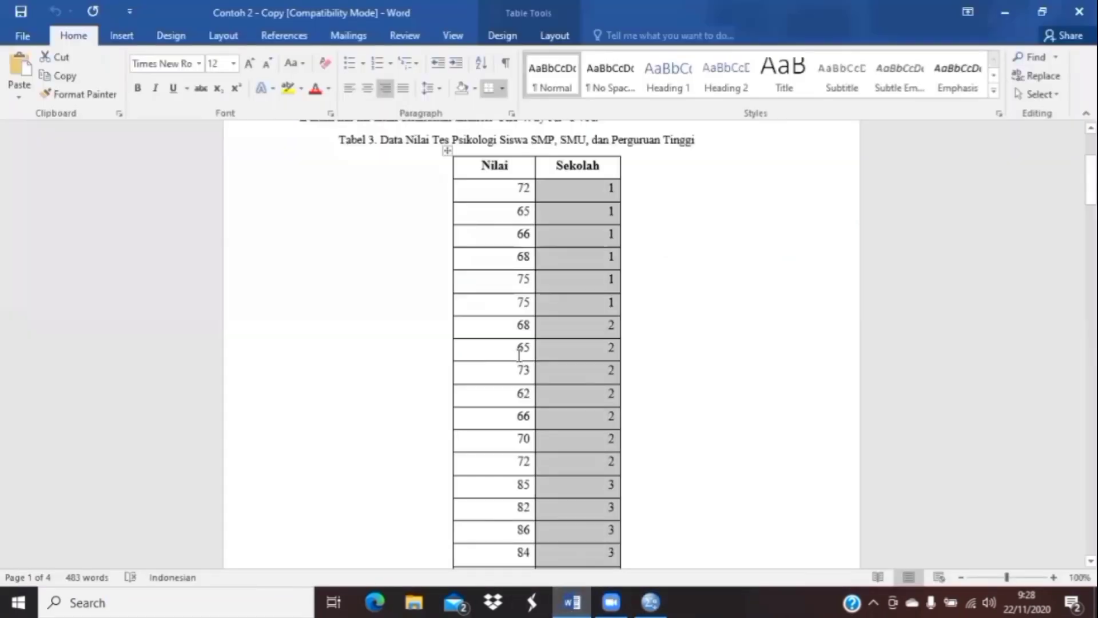
left_click_drag(515, 188, 525, 487)
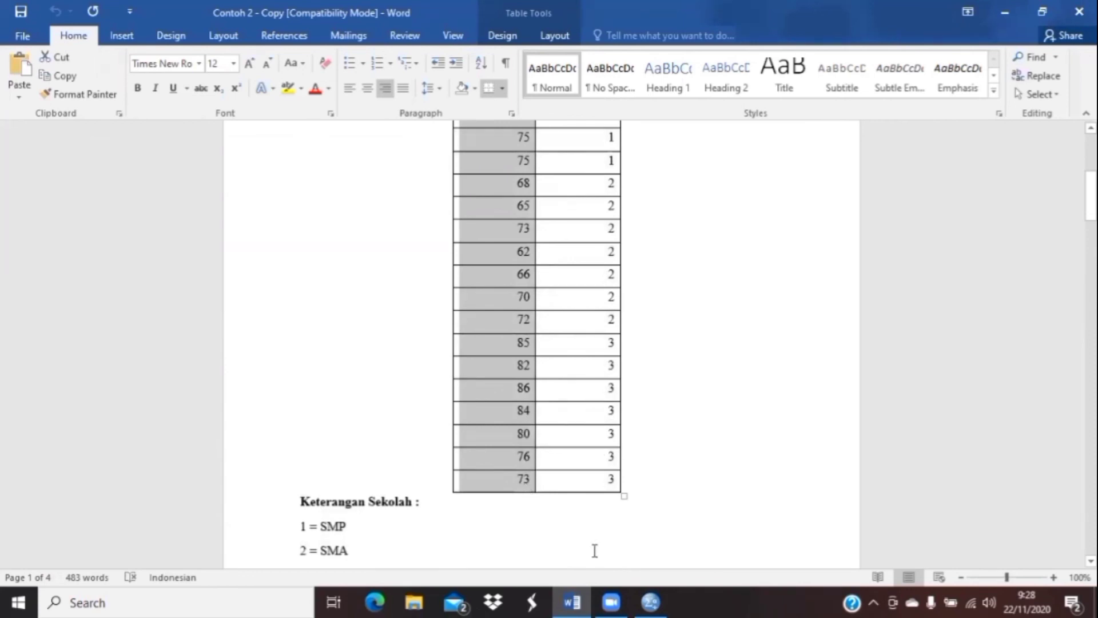
left_click(650, 601)
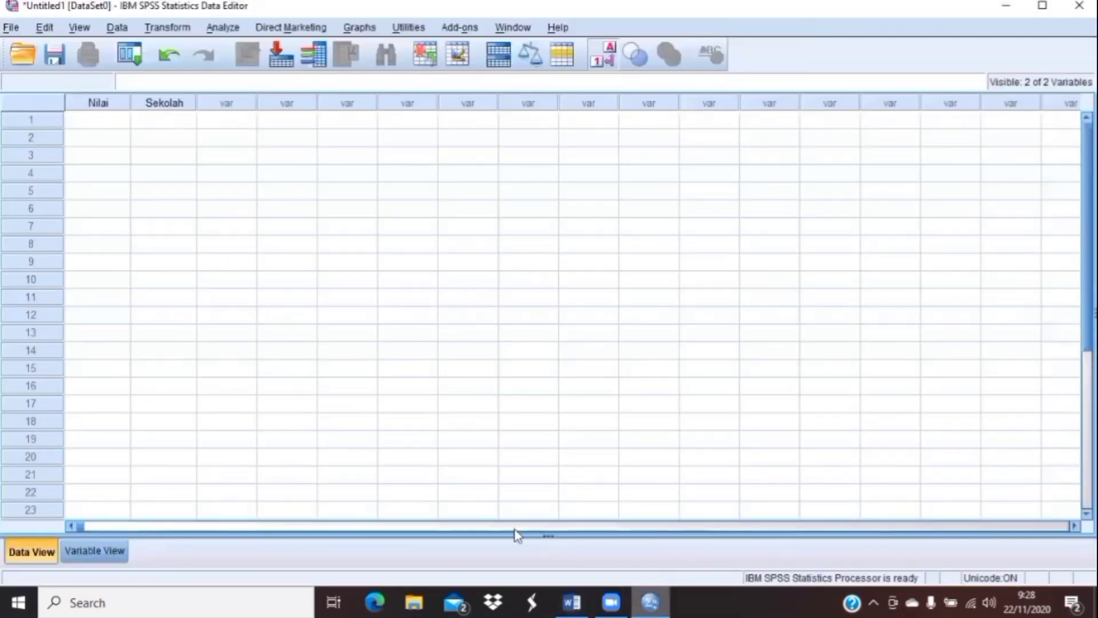
left_click(117, 121)
type("72.00 65.00 66.00 68.00 75.00 75.00 68.00 65.00 73.00 62.00 66.00 70.00 72.00 85.00 82.00 86.00 84.00 80.00 76.00 73.00")
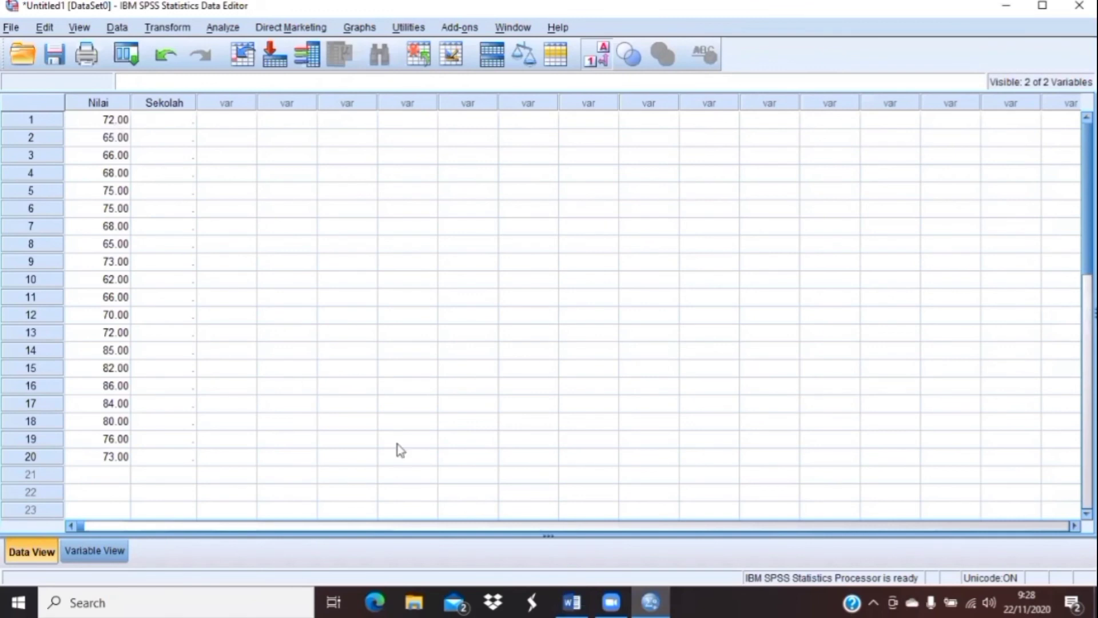
- Copy all Sekolah codes from the Word table into the Sekolah column of the SPSS data sheet, starting at row 1
left_click(572, 601)
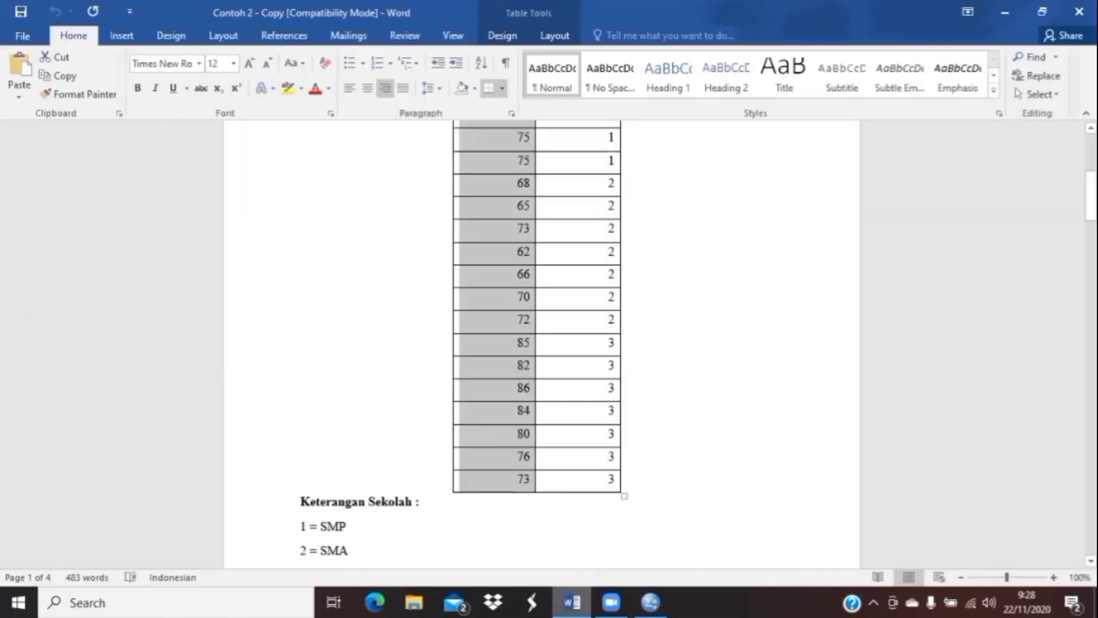
scroll(741, 186, "up", 5)
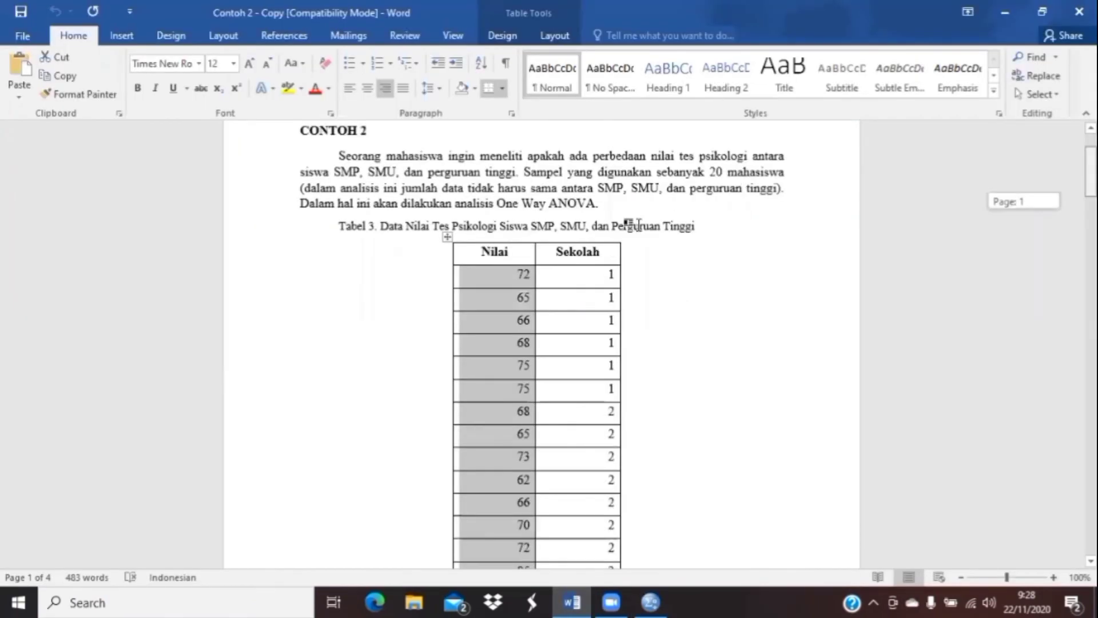
scroll(606, 223, "down", 1)
left_click_drag(606, 259, 609, 489)
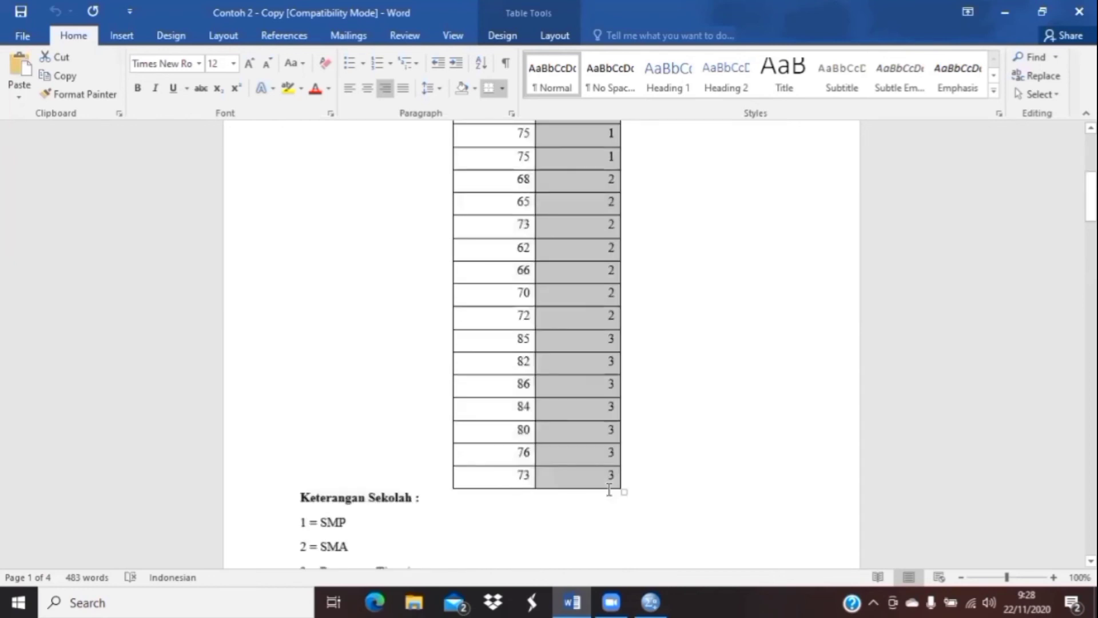
left_click(650, 602)
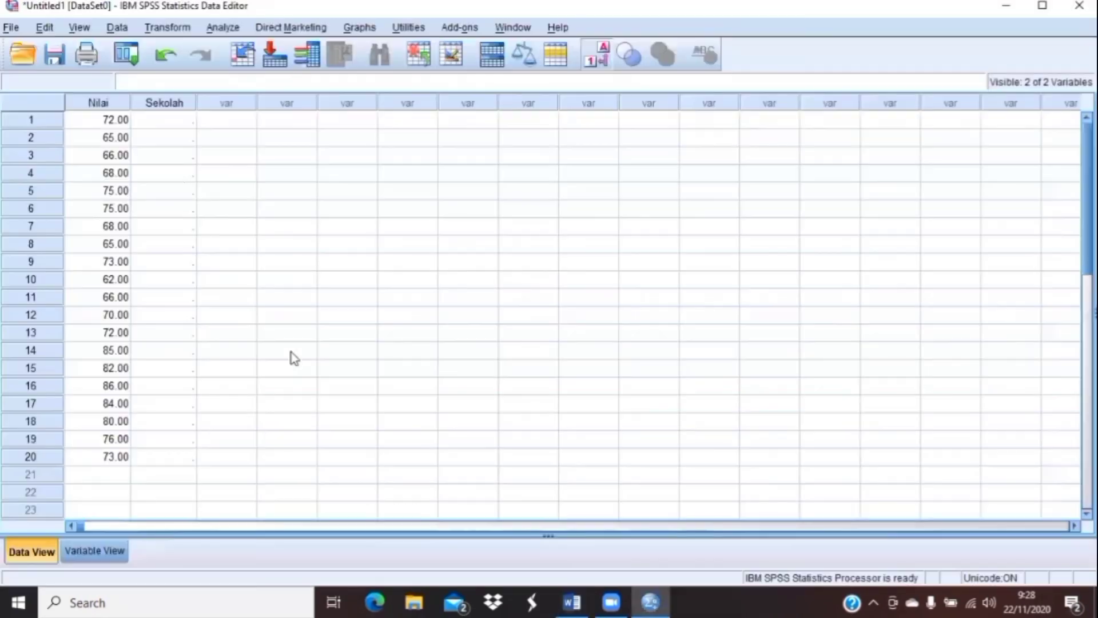
left_click(184, 122)
type("1.00 1.00 1.00 1.00 1.00 1.00 2.00 2.00 2.00 2.00 2.00 2.00 2.00 3.00 3.00 3.00 3.00 3.00 3.00 3.00")
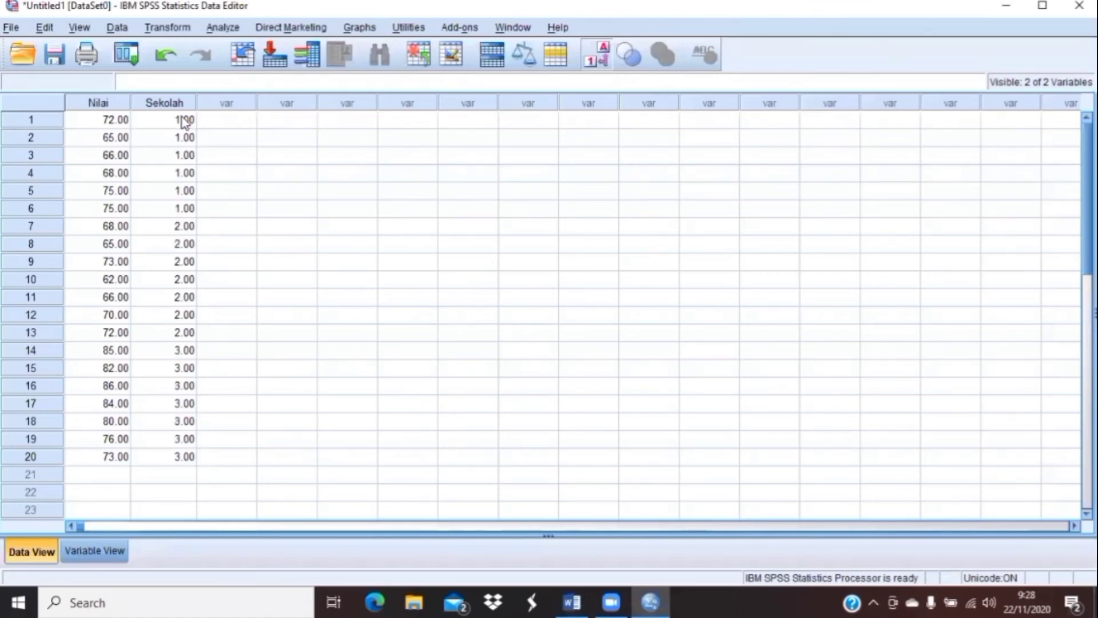
- Open the value labels of the Sekolah variable and add the label SMP for value 1
left_click(95, 550)
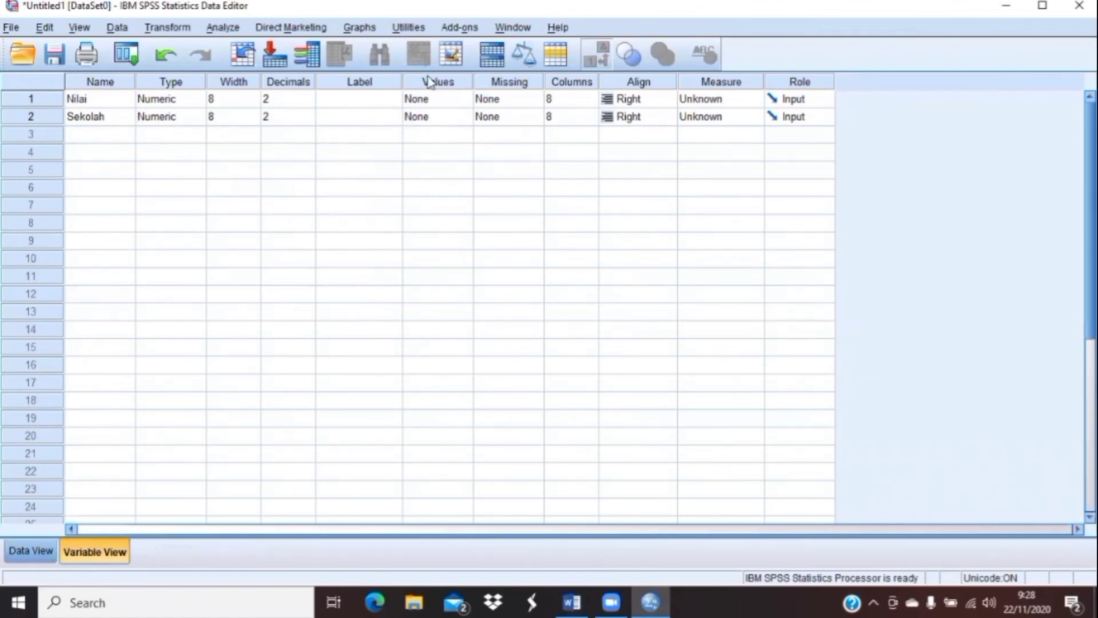
left_click(425, 117)
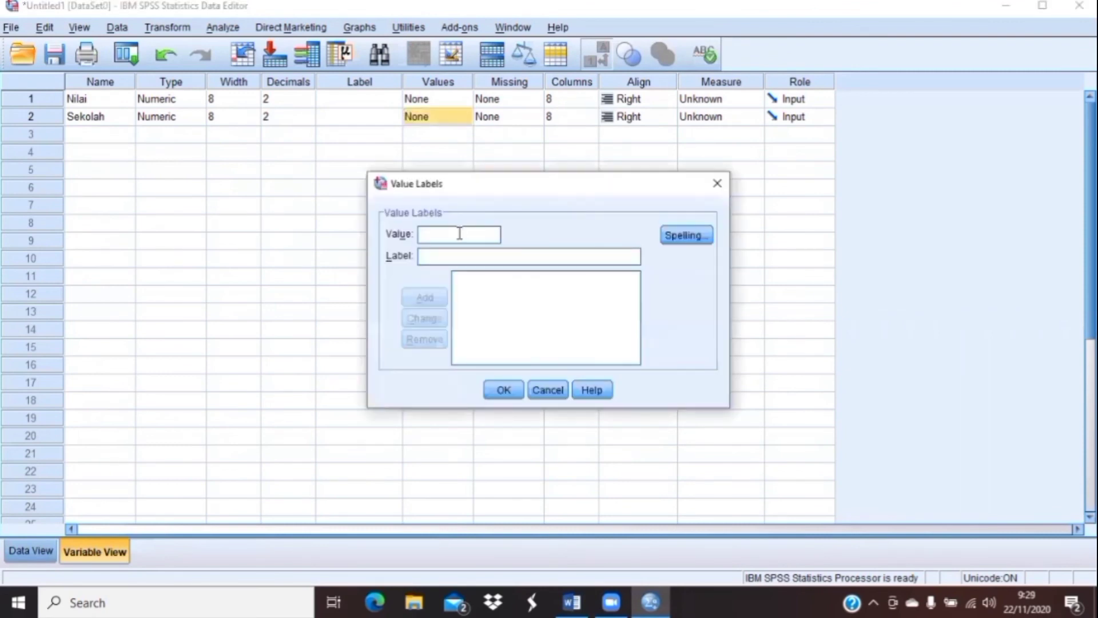
type("1")
type("SM")
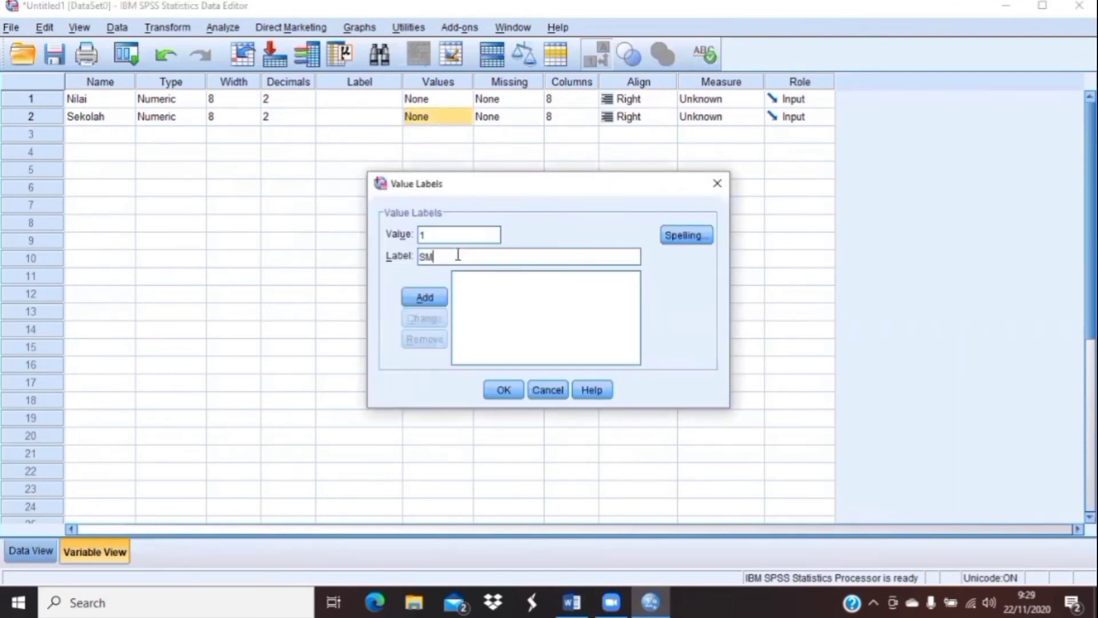
type("P")
left_click(424, 296)
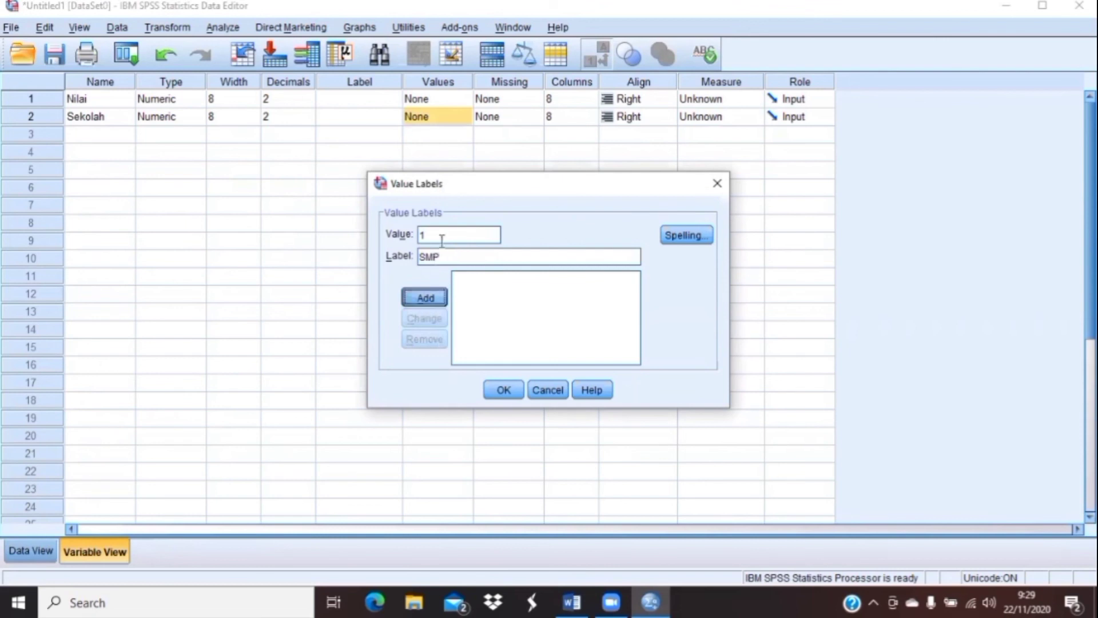
- Add the value labels 2 = SMA and 3 = Perguruan Tinggi for Sekolah and apply them
left_click(442, 240)
type("2")
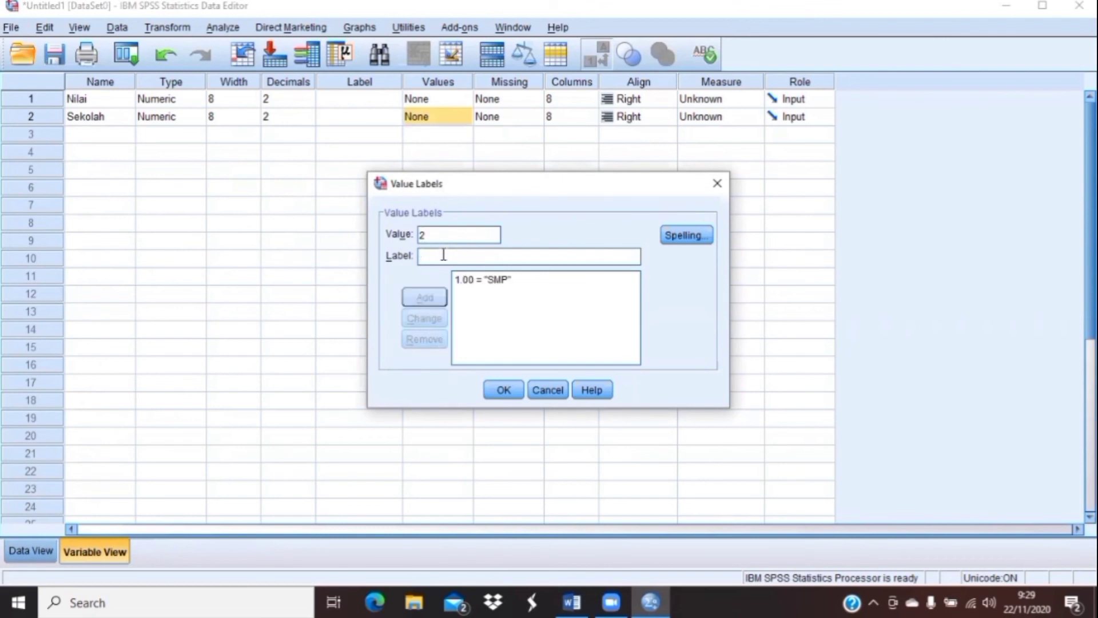
left_click(443, 255)
type("SMA")
left_click(434, 294)
left_click(449, 237)
type("3")
type("Pe")
type("er")
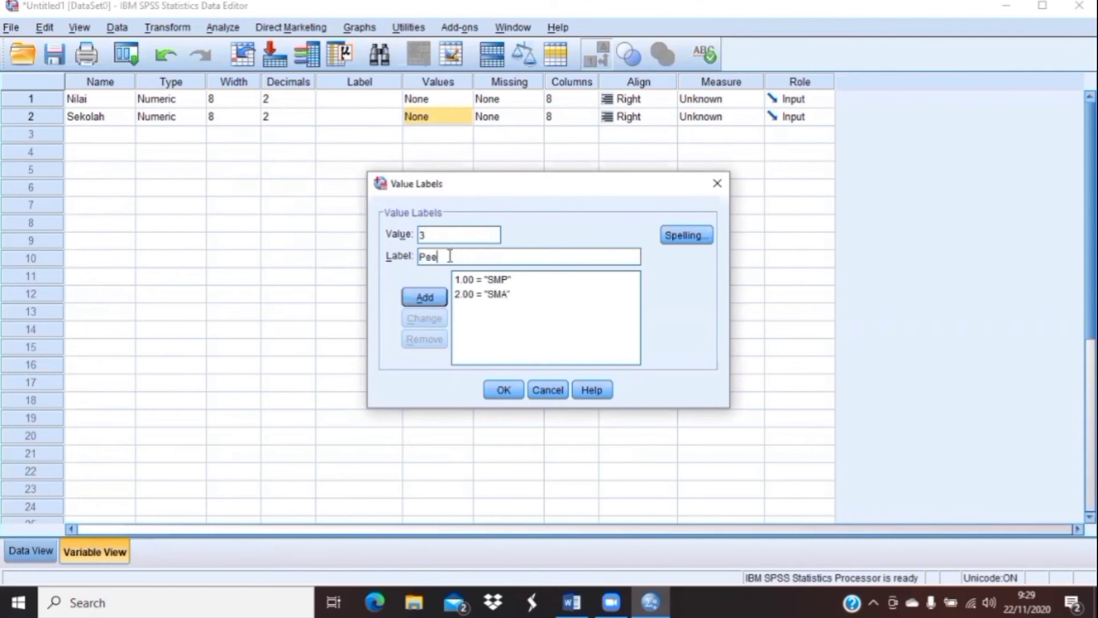
type("guruan Tinggi")
left_click(444, 302)
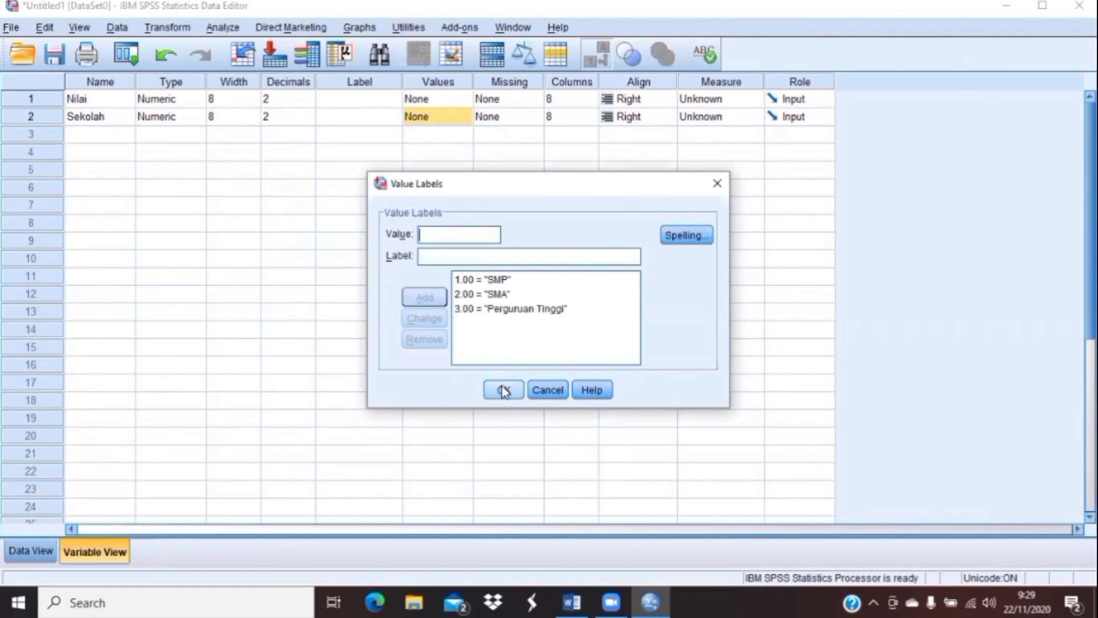
left_click(503, 389)
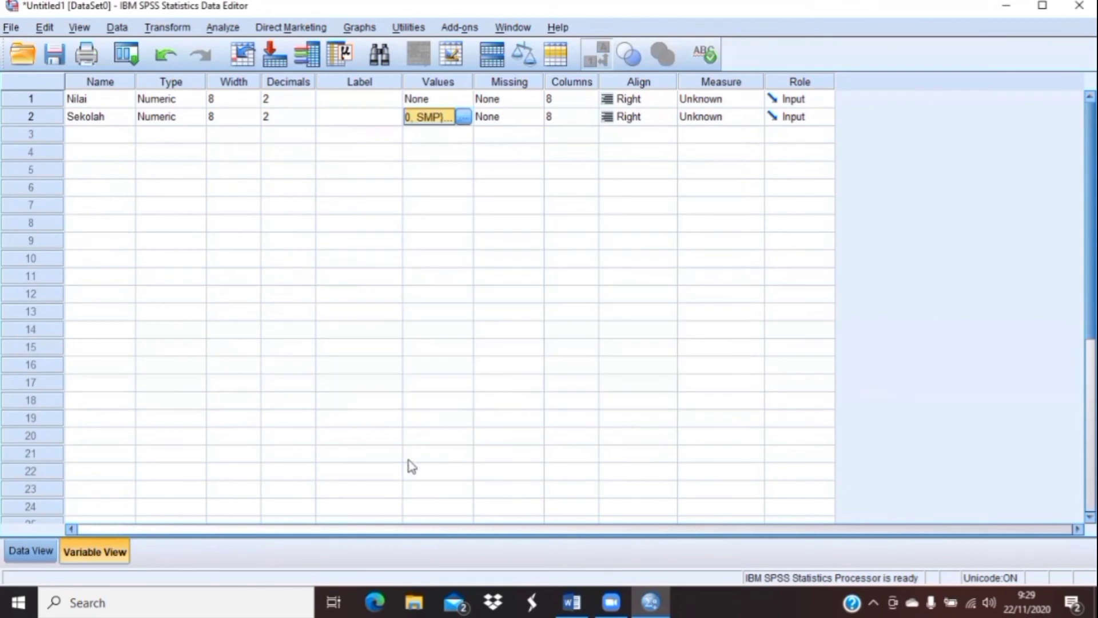
- Set up a One-Way ANOVA with Nilai as the dependent variable and Sekolah as the factor
left_click(31, 551)
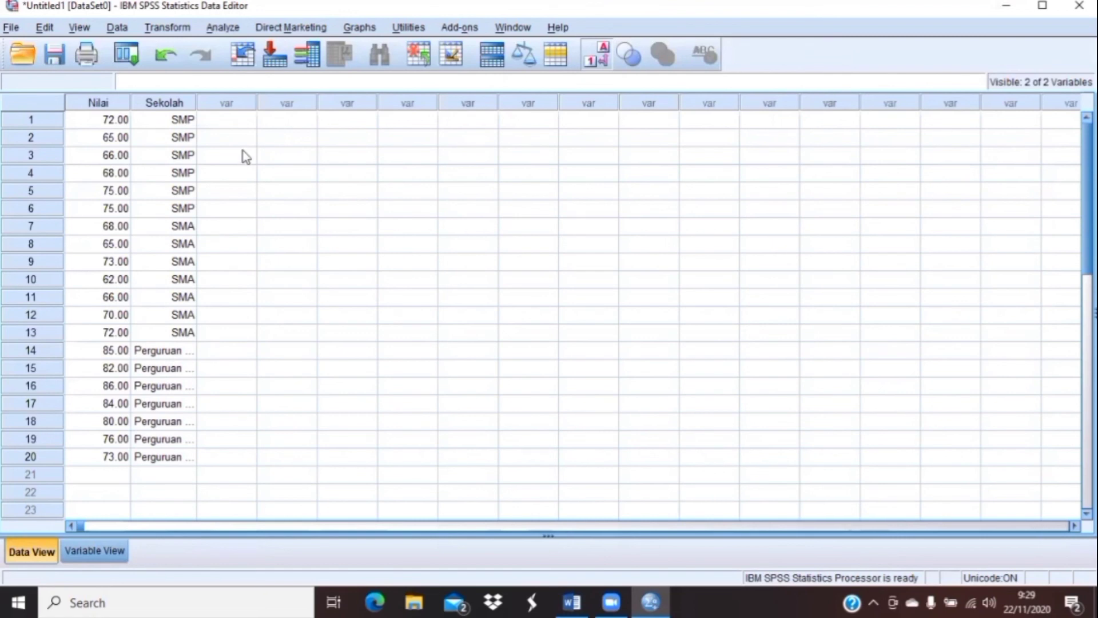
left_click(223, 27)
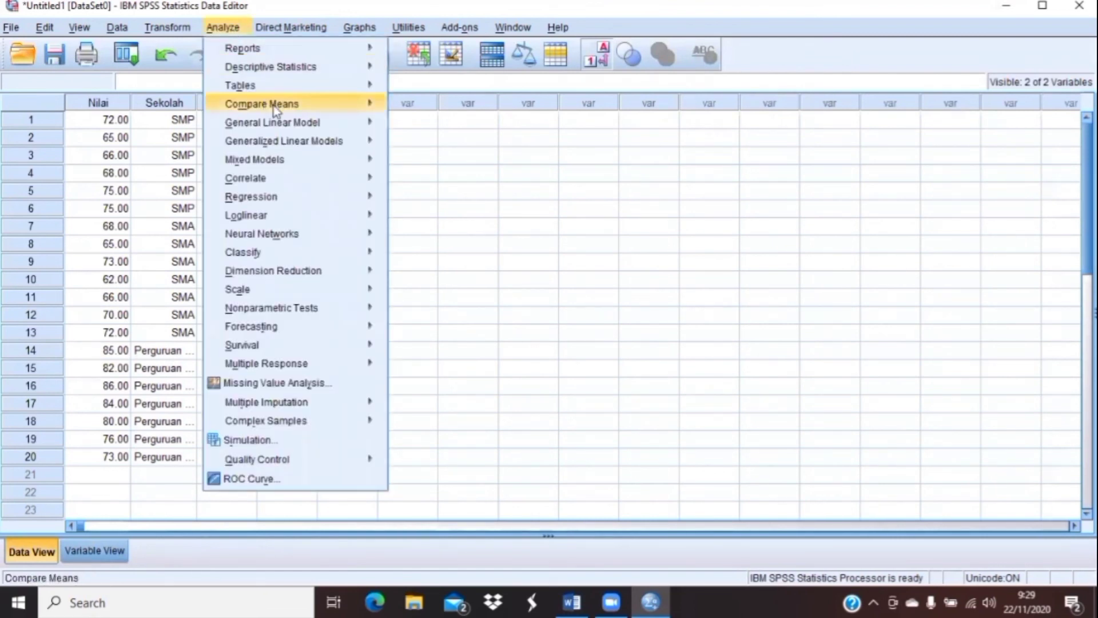
mouse_move(330, 108)
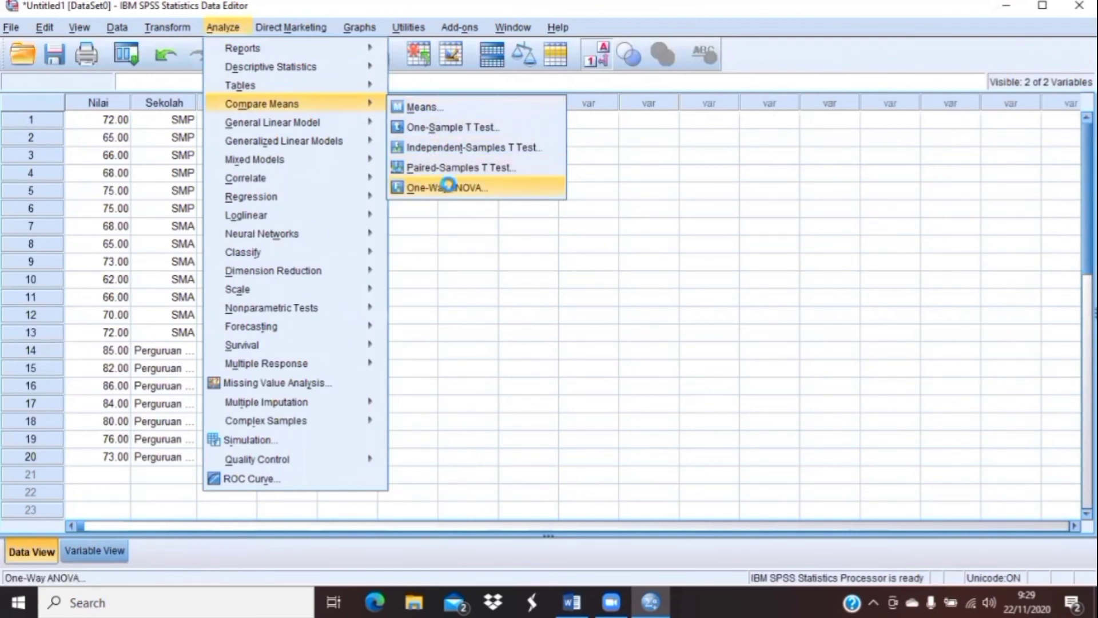
left_click(441, 189)
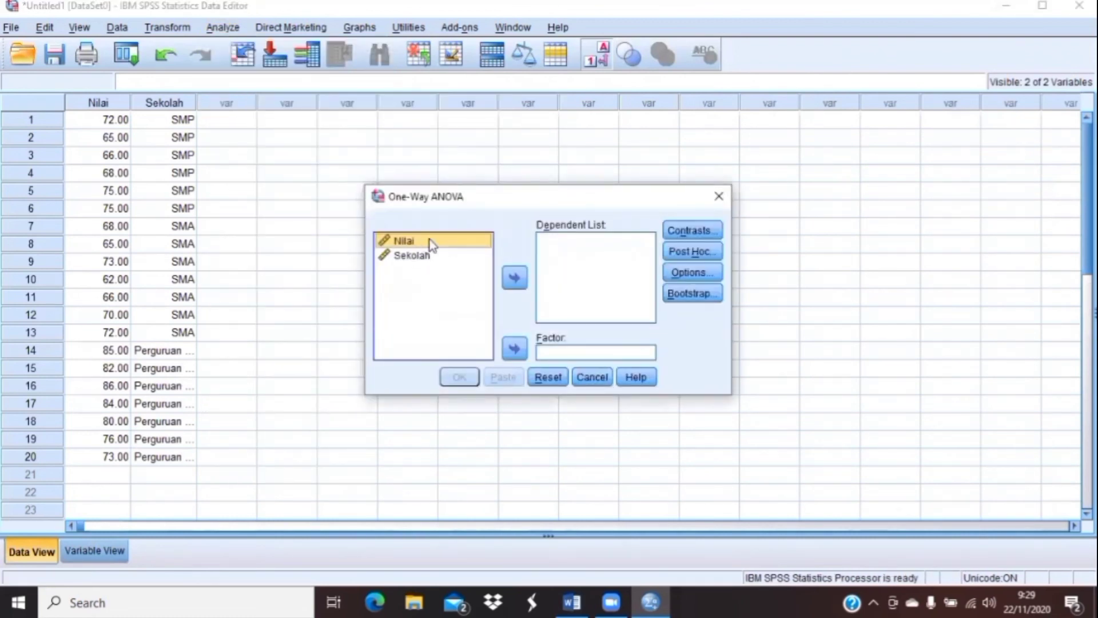
left_click(522, 286)
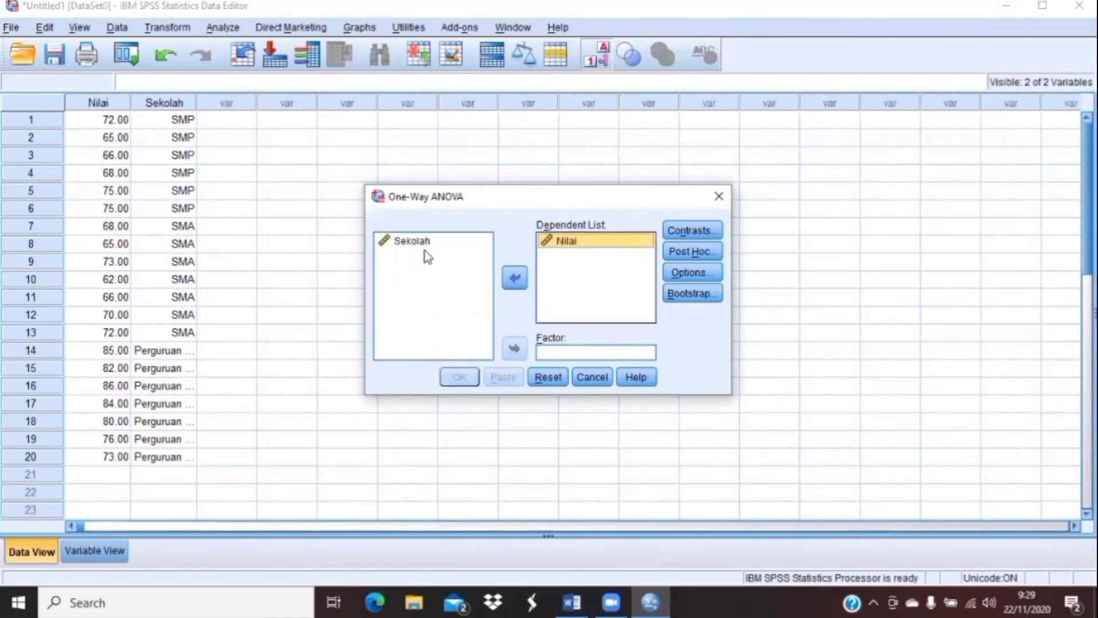
left_click(450, 239)
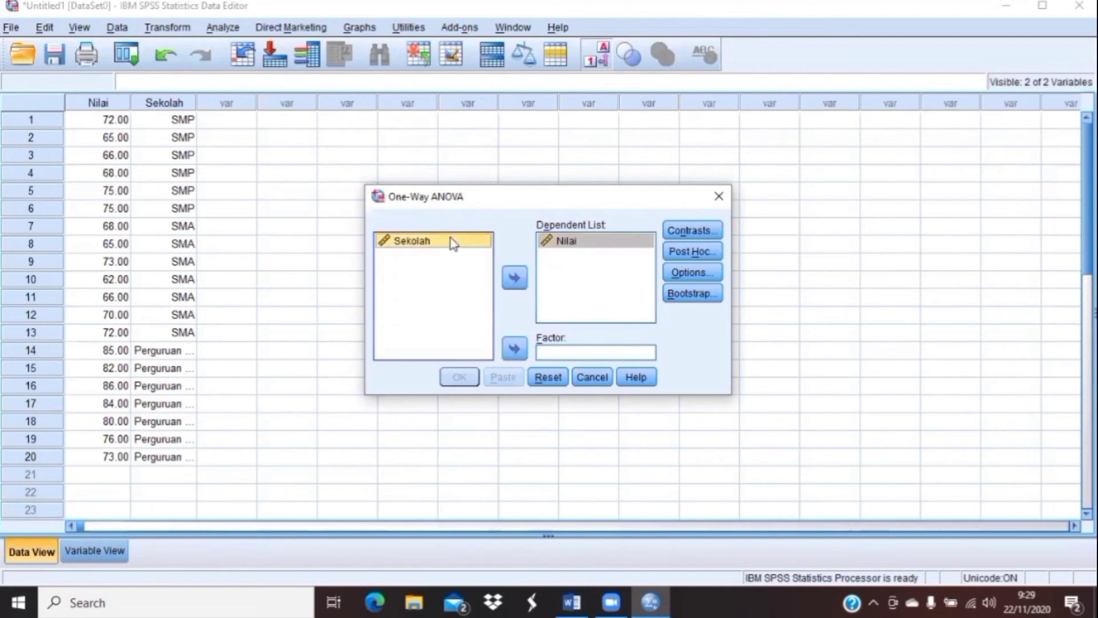
left_click(516, 348)
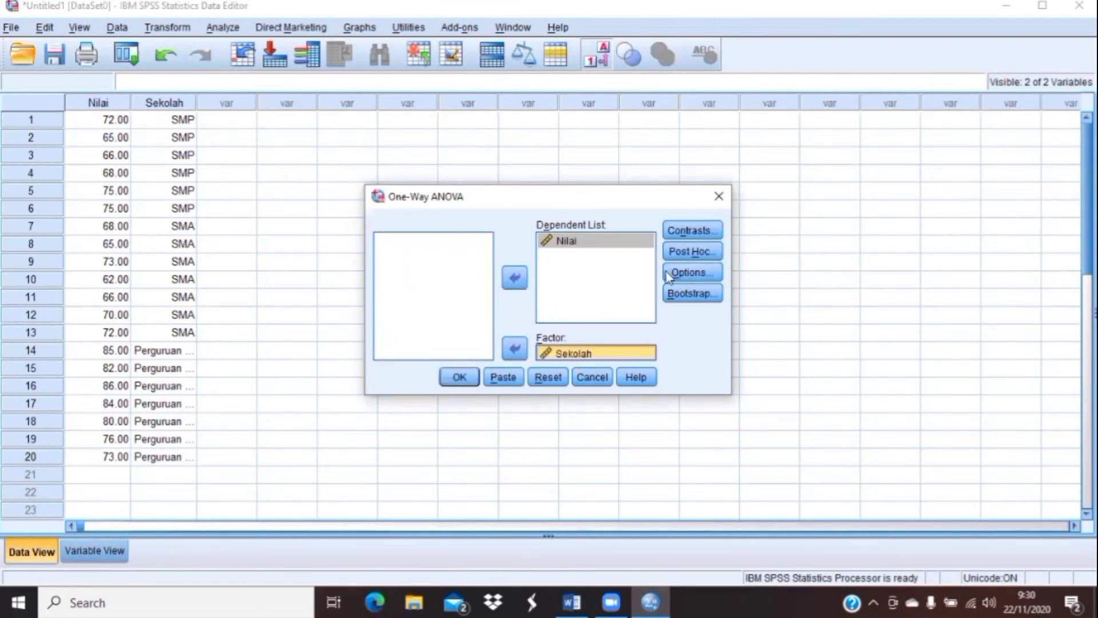
- Enable the homogeneity of variance test for the Nilai by Sekolah One-Way ANOVA and run the analysis
left_click(688, 275)
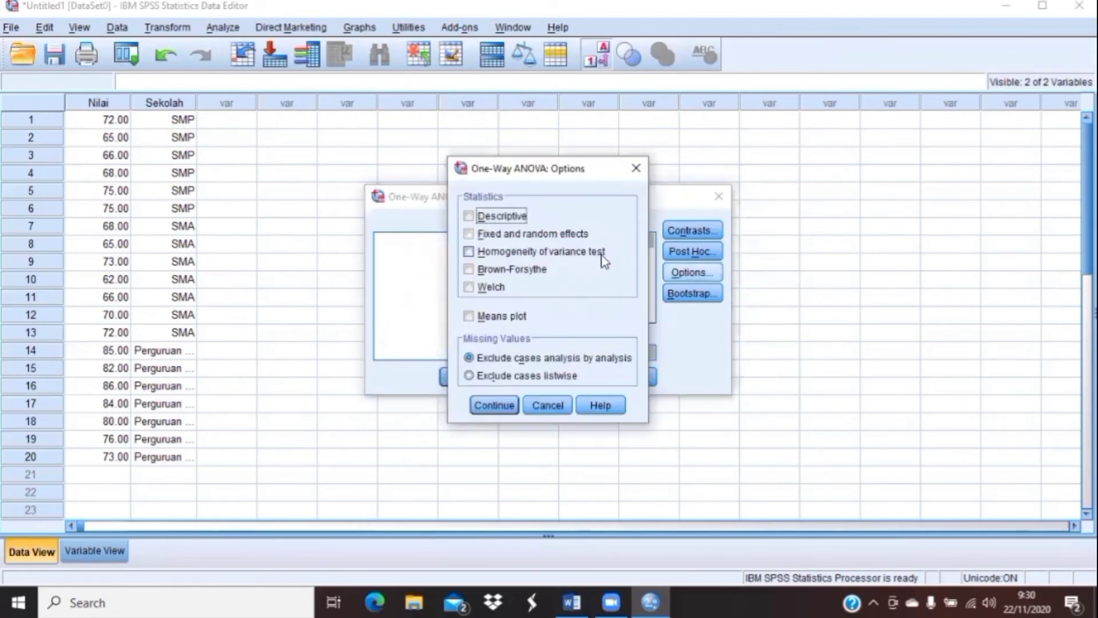
left_click(469, 254)
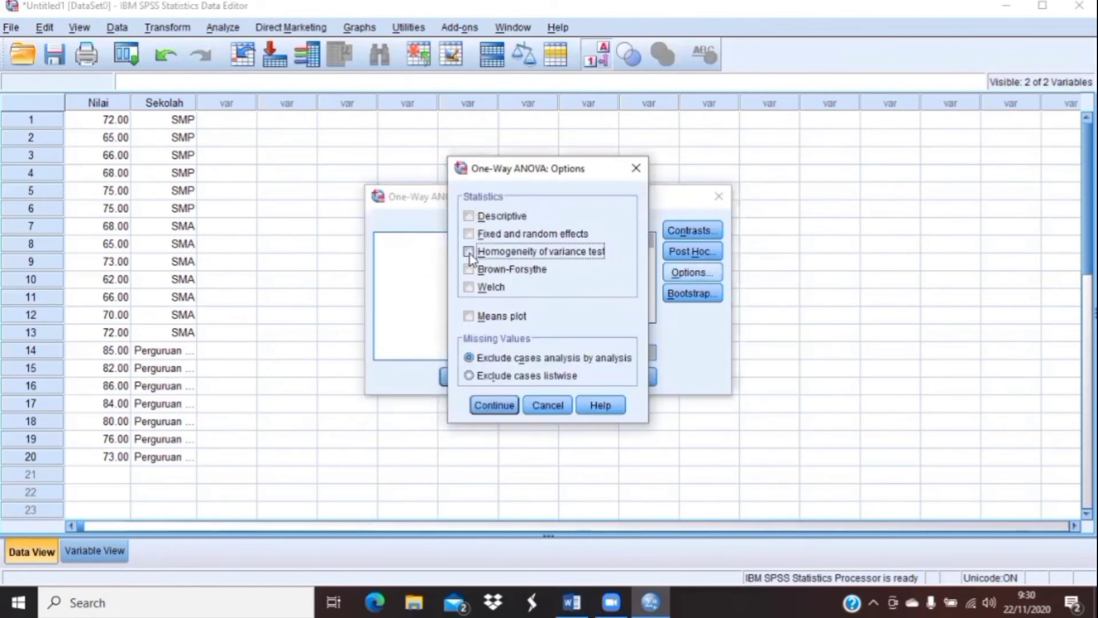
left_click(498, 405)
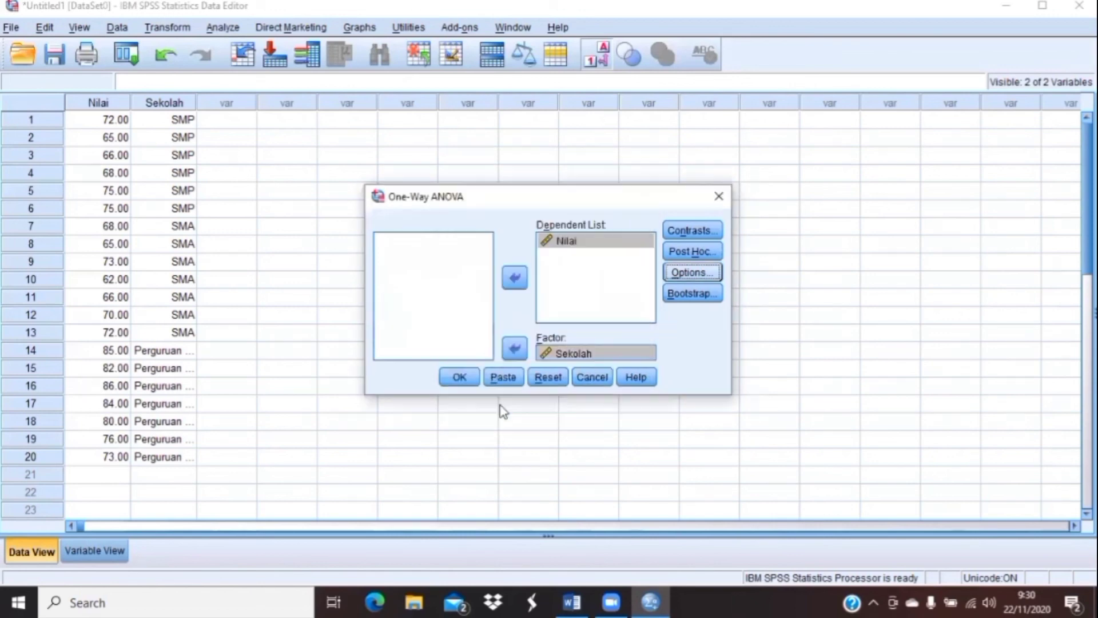
left_click(462, 378)
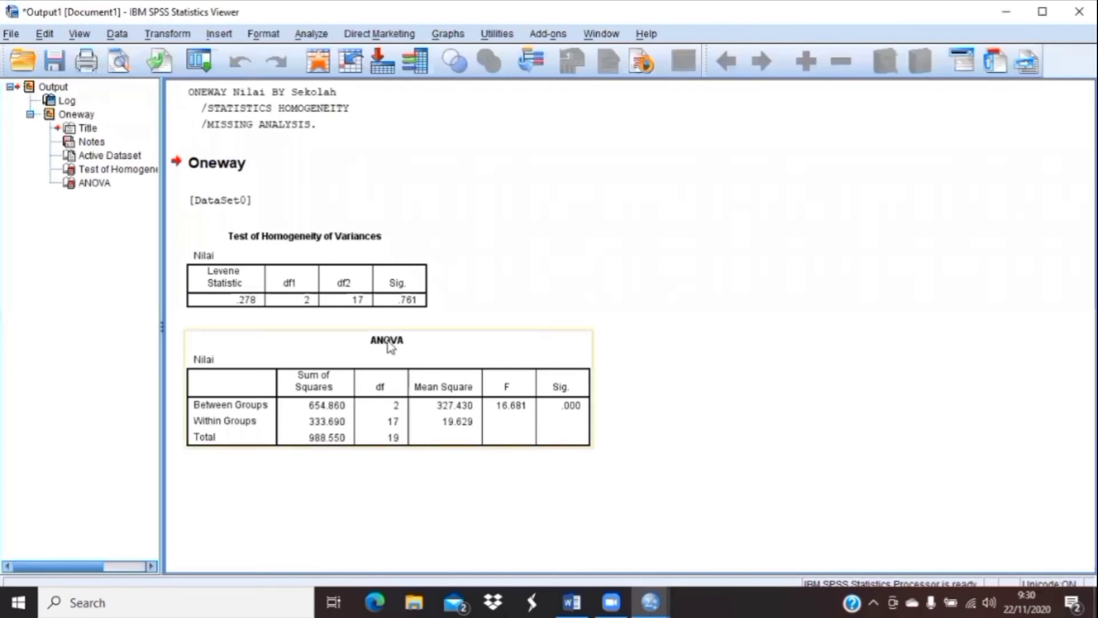